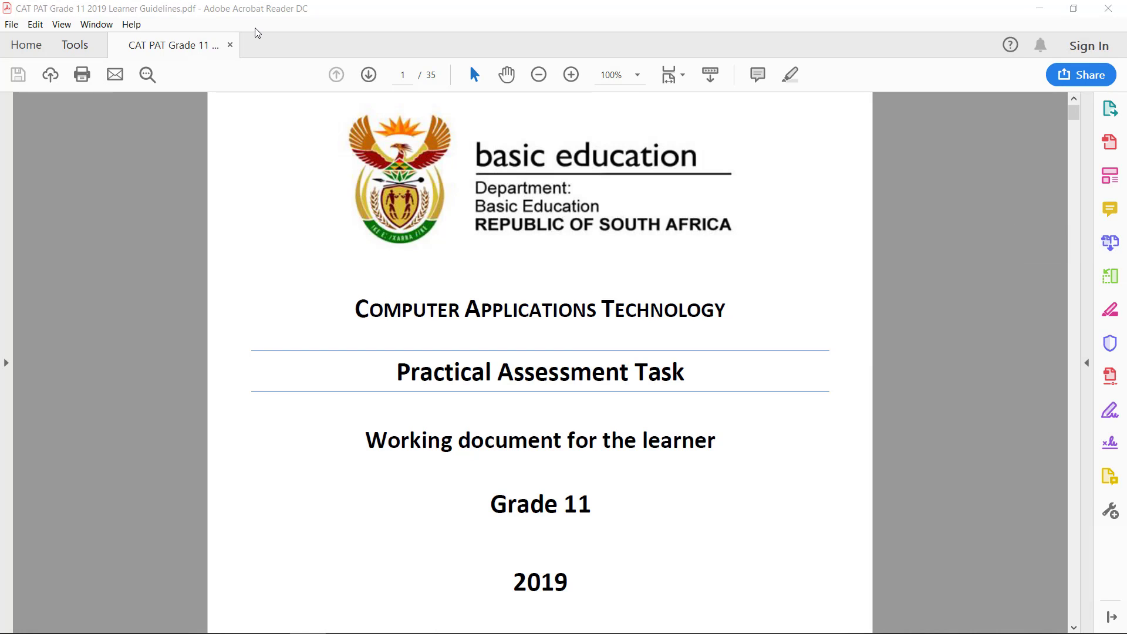
- Page forward through the guidelines to page 8, then return to page 7
{"action": "left_click", "coordinate": [366, 77]}
{"action": "left_click", "coordinate": [366, 76]}
{"action": "left_click", "coordinate": [366, 76]}
{"action": "left_click", "coordinate": [366, 76]}
{"action": "left_click", "coordinate": [365, 76]}
{"action": "left_click", "coordinate": [367, 76]}
{"action": "left_click", "coordinate": [368, 76]}
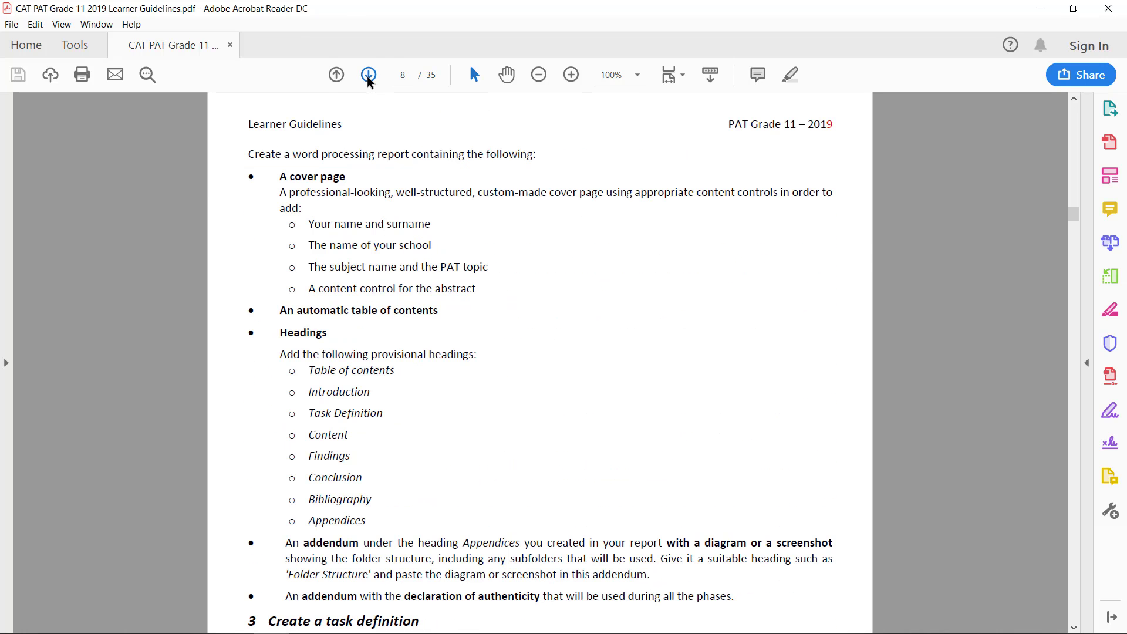
{"action": "left_click", "coordinate": [336, 75]}
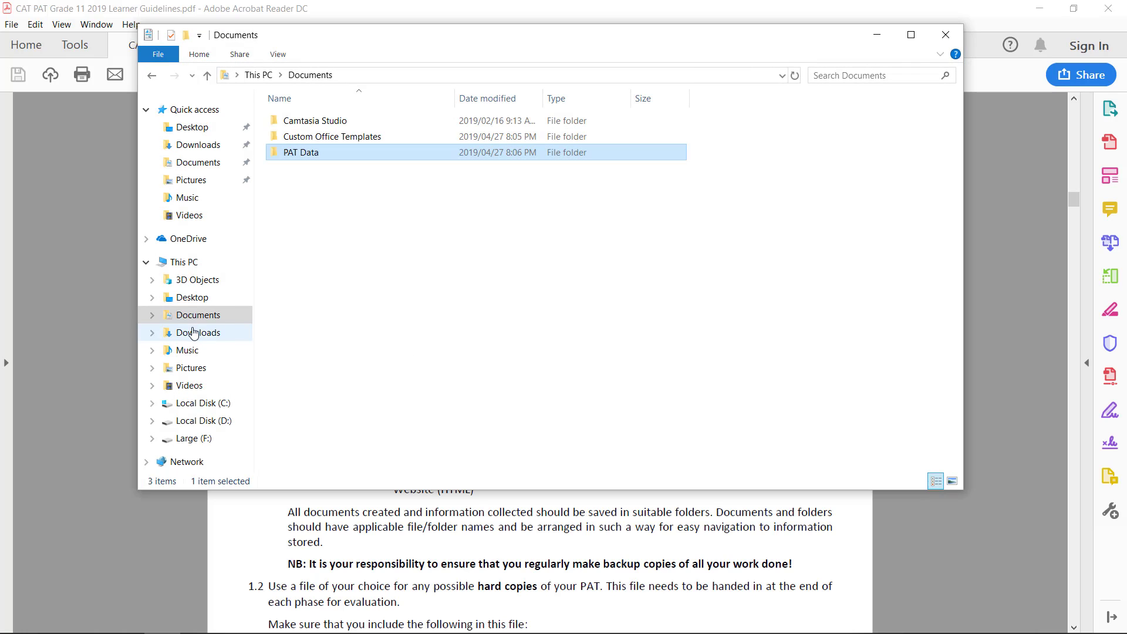
- Inside PAT Data, create a folder named Phase 1 and another new folder
{"action": "double_click", "coordinate": [301, 154]}
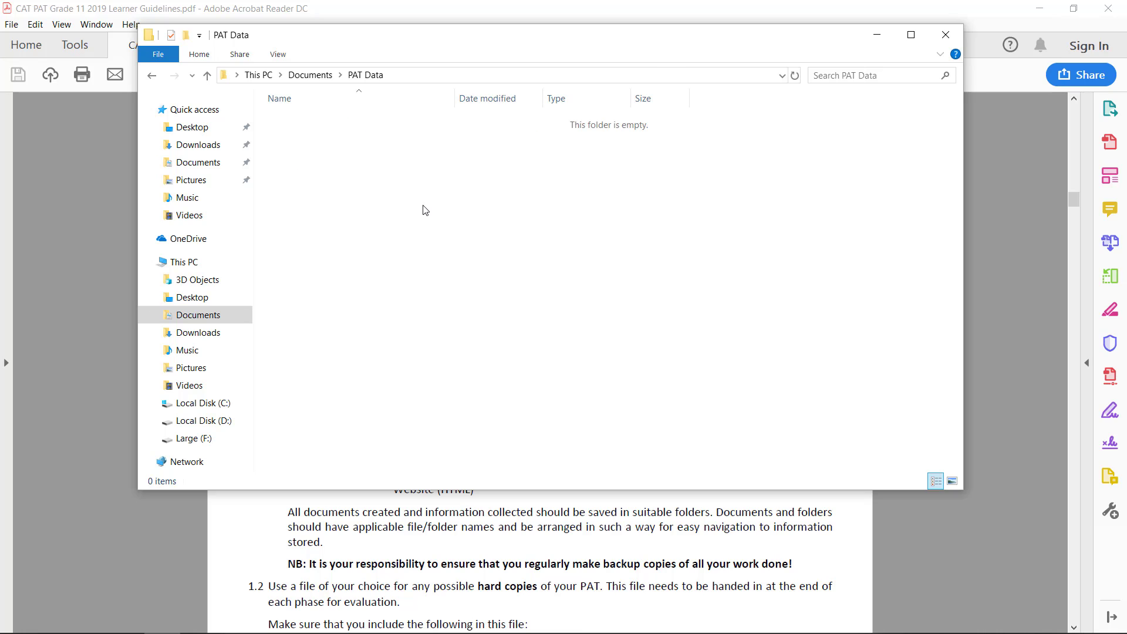
{"action": "right_click", "coordinate": [352, 250]}
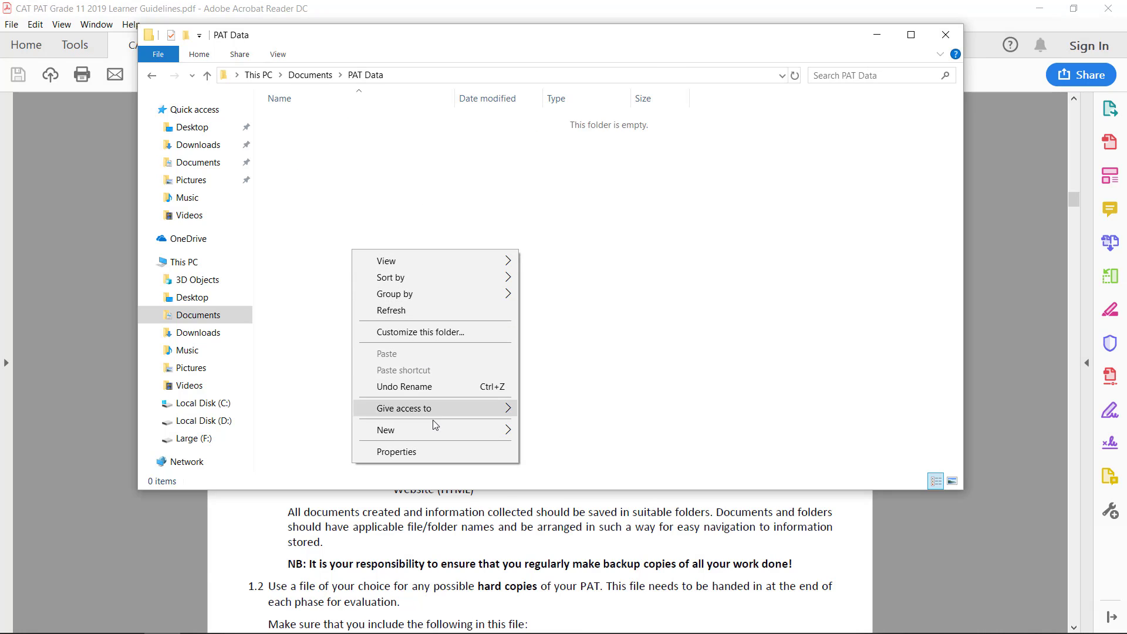
{"action": "mouse_move", "coordinate": [473, 428]}
{"action": "left_click", "coordinate": [551, 432]}
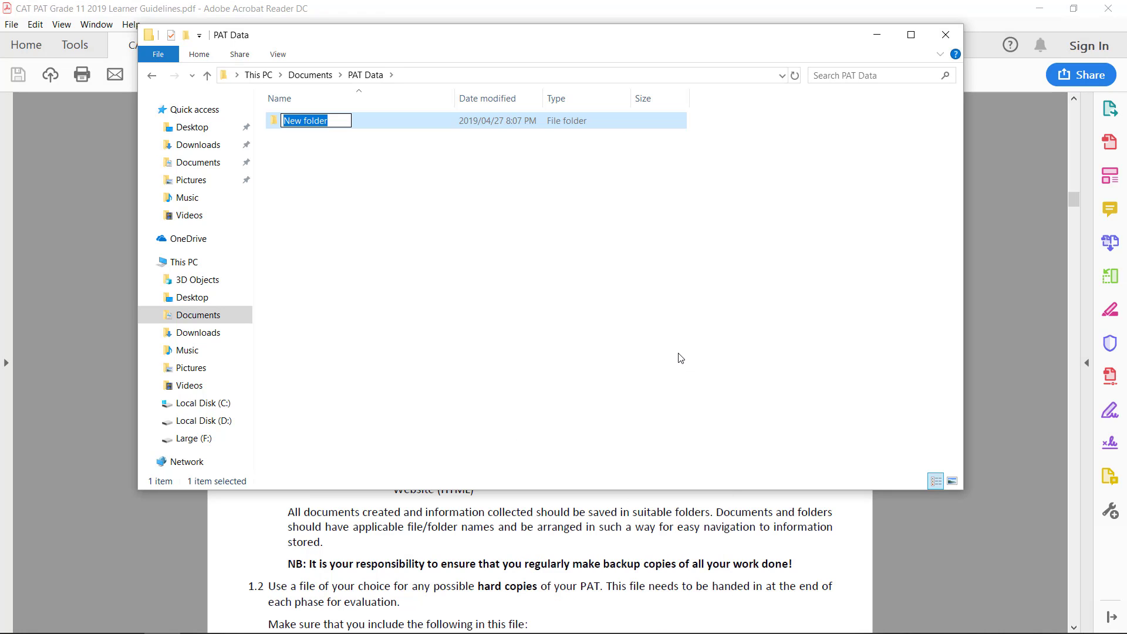
{"action": "type", "text": "Phase 1"}
{"action": "key", "text": "Return"}
{"action": "right_click", "coordinate": [383, 228]}
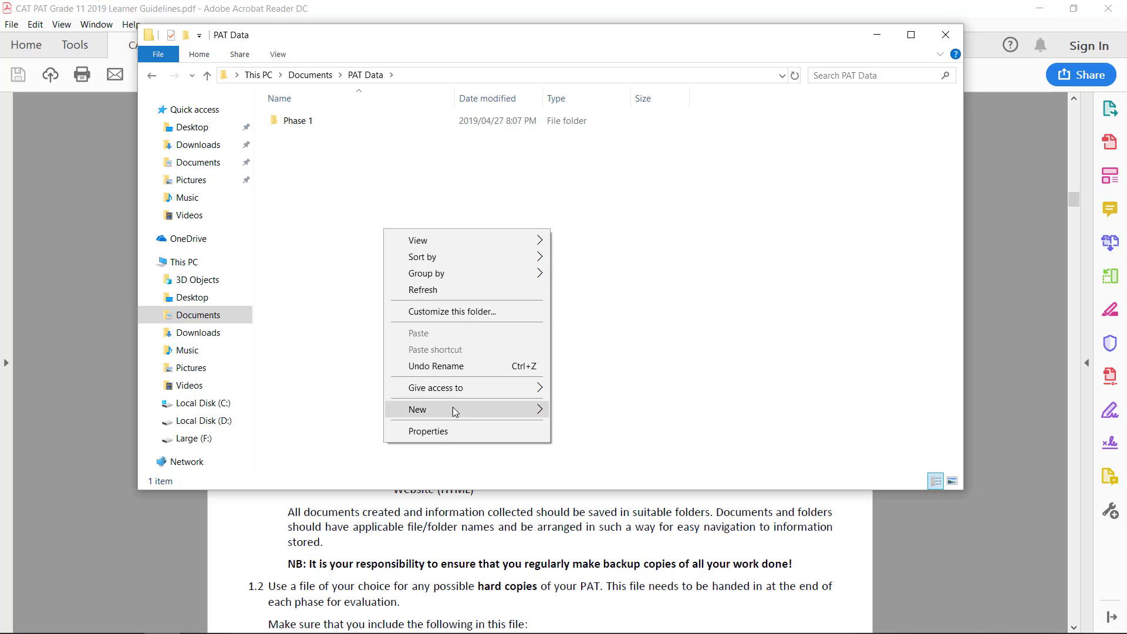
{"action": "mouse_move", "coordinate": [434, 409]}
{"action": "left_click", "coordinate": [581, 410]}
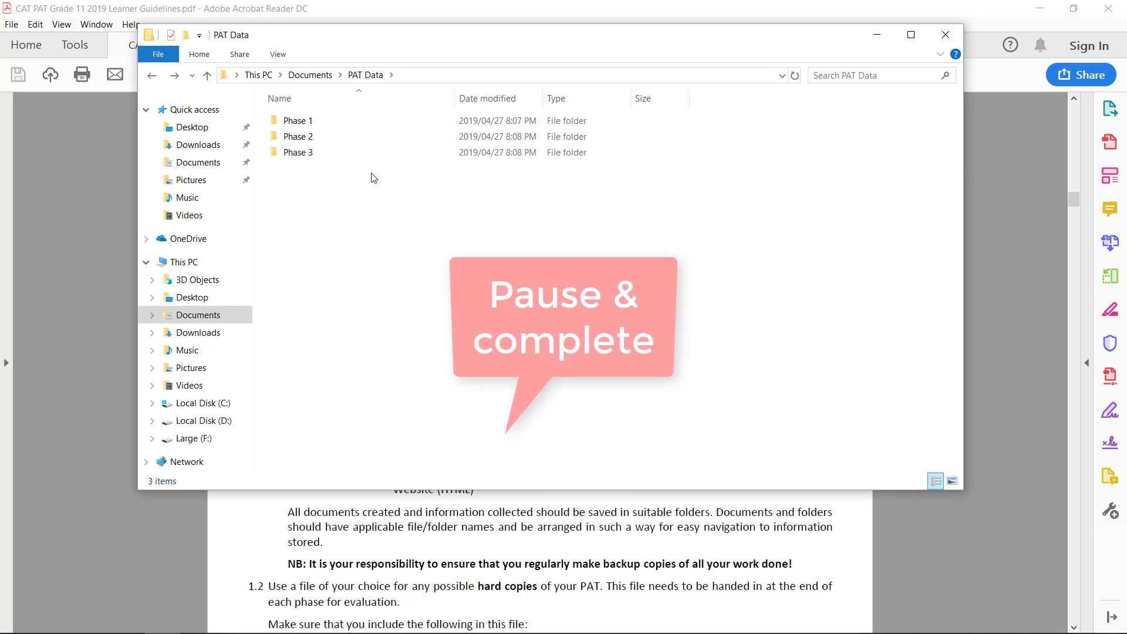
- Create a subfolder named Sources inside Phase 1
{"action": "double_click", "coordinate": [322, 127]}
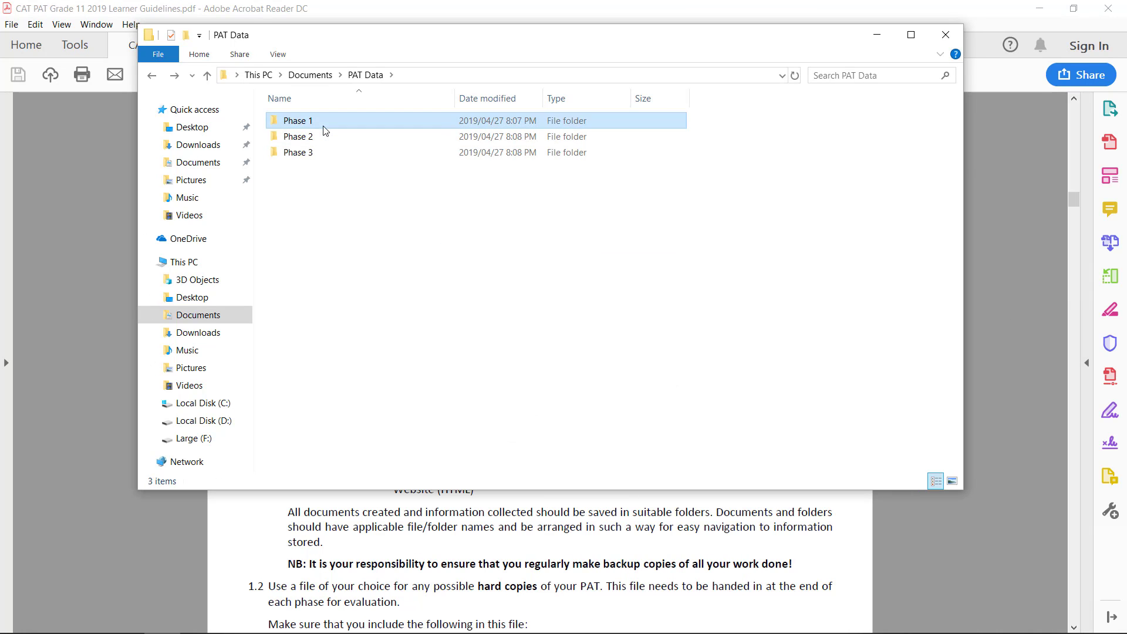
{"action": "right_click", "coordinate": [350, 242]}
{"action": "mouse_move", "coordinate": [464, 424]}
{"action": "left_click", "coordinate": [546, 423]}
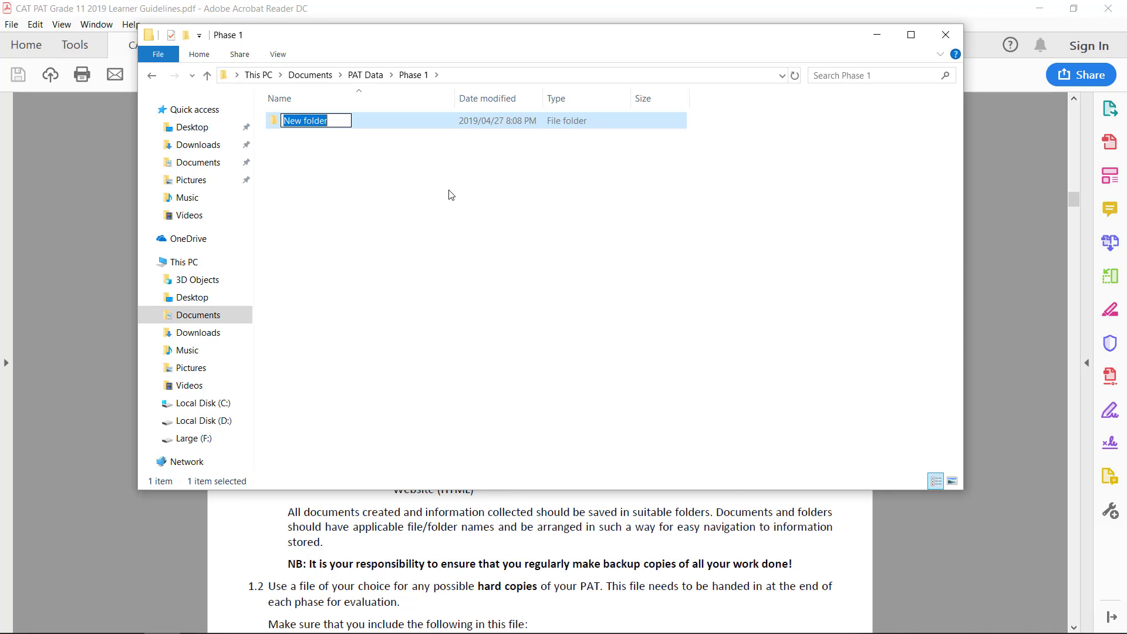
{"action": "type", "text": "Re"}
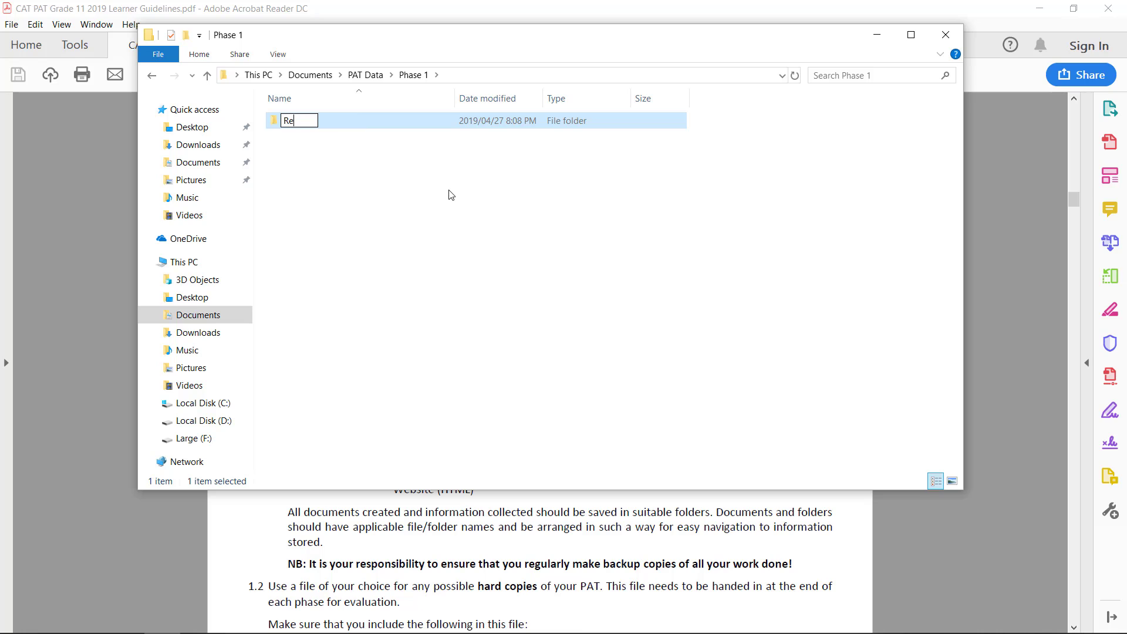
{"action": "key", "text": "BackSpace"}
{"action": "key", "text": "BackSpace"}
{"action": "type", "text": "Sources"}
{"action": "key", "text": "Return"}
- Create a subfolder named Questionnaires inside Phase 2
{"action": "left_click", "coordinate": [365, 75]}
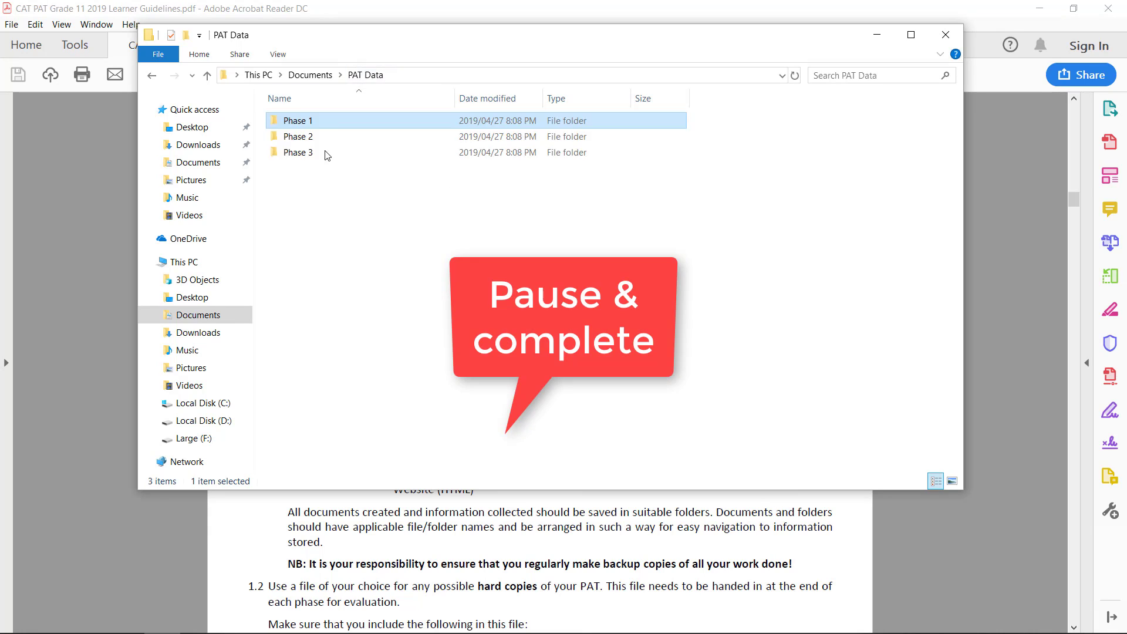
{"action": "left_click", "coordinate": [297, 136]}
{"action": "double_click", "coordinate": [297, 137]}
{"action": "right_click", "coordinate": [347, 221]}
{"action": "mouse_move", "coordinate": [428, 397]}
{"action": "left_click", "coordinate": [546, 400]}
{"action": "type", "text": "Quers"}
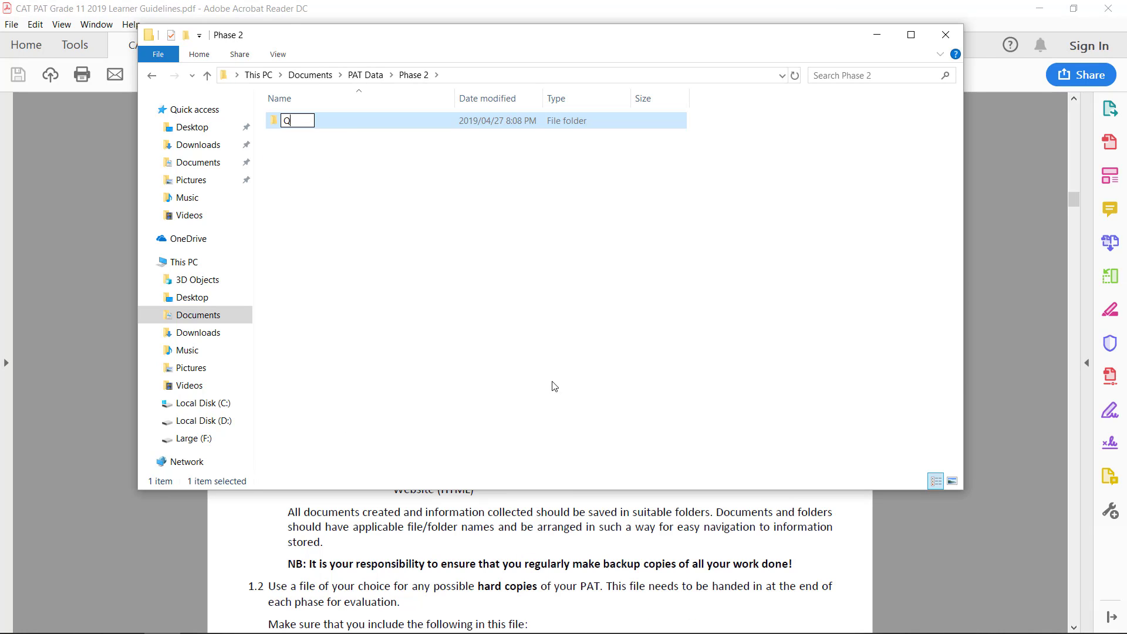
{"action": "key", "text": "BackSpace"}
{"action": "key", "text": "BackSpace"}
{"action": "type", "text": "stionnaires"}
{"action": "key", "text": "Return"}
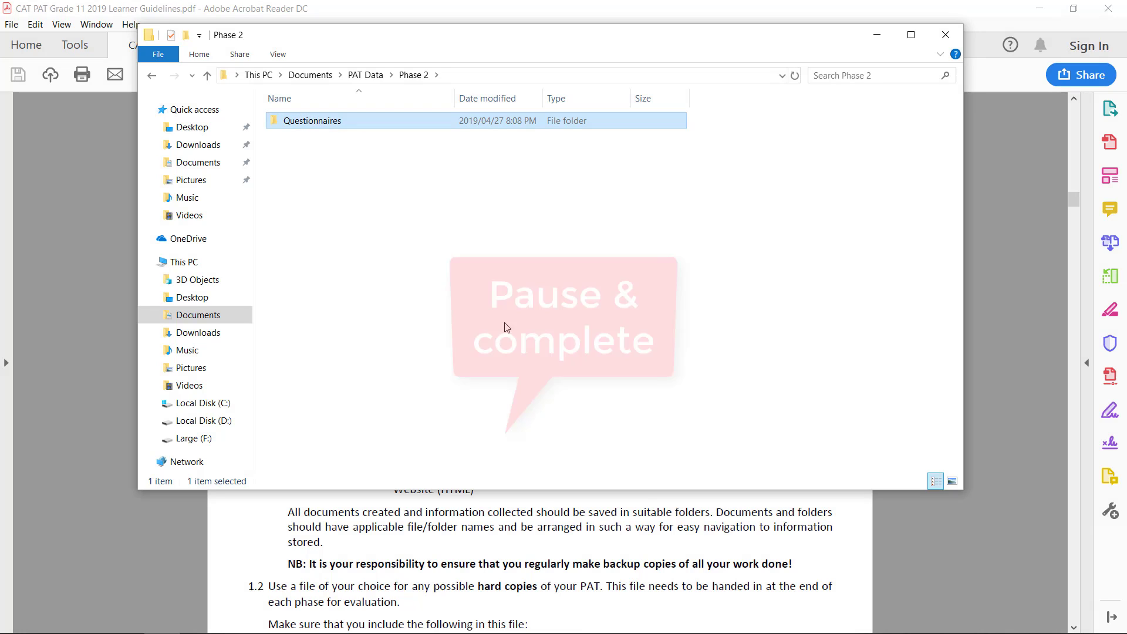
- Create a subfolder named Websites inside Phase 3, then bring the guidelines PDF to the front
{"action": "left_click", "coordinate": [365, 75]}
{"action": "double_click", "coordinate": [299, 154]}
{"action": "right_click", "coordinate": [309, 198]}
{"action": "mouse_move", "coordinate": [385, 380]}
{"action": "left_click", "coordinate": [535, 386]}
{"action": "type", "text": "Web"}
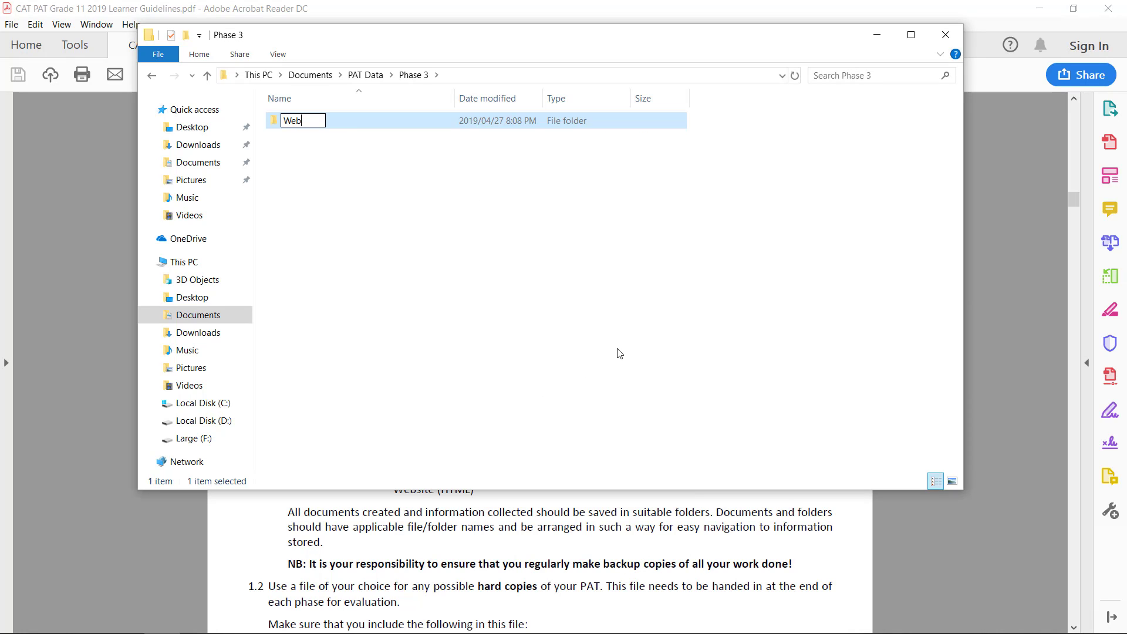
{"action": "type", "text": "sites"}
{"action": "key", "text": "Return"}
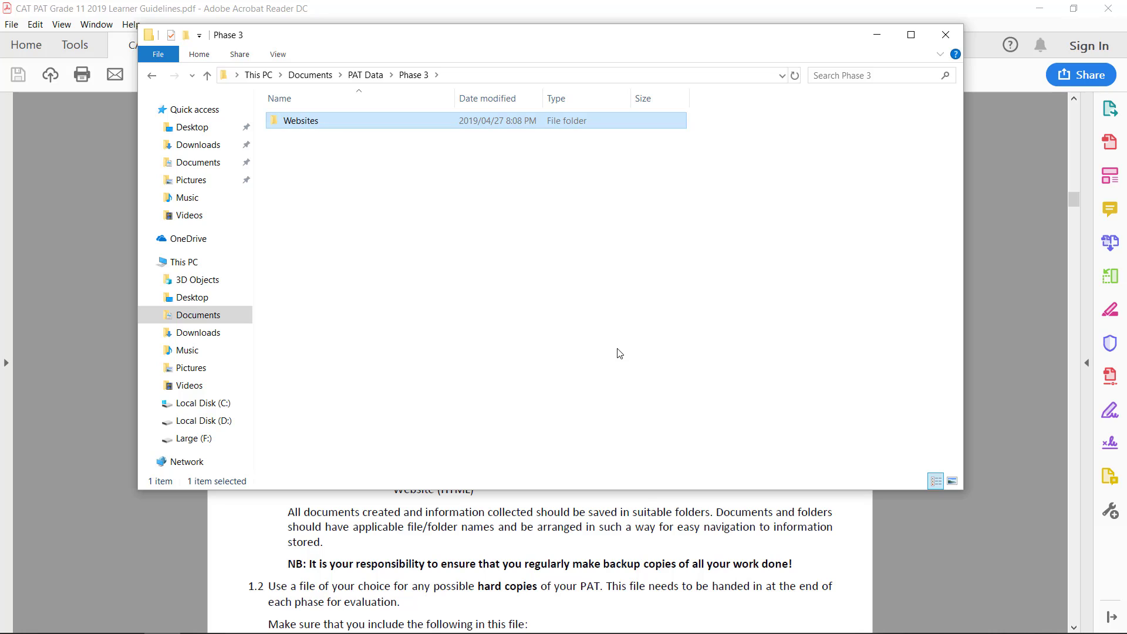
{"action": "left_click", "coordinate": [370, 74]}
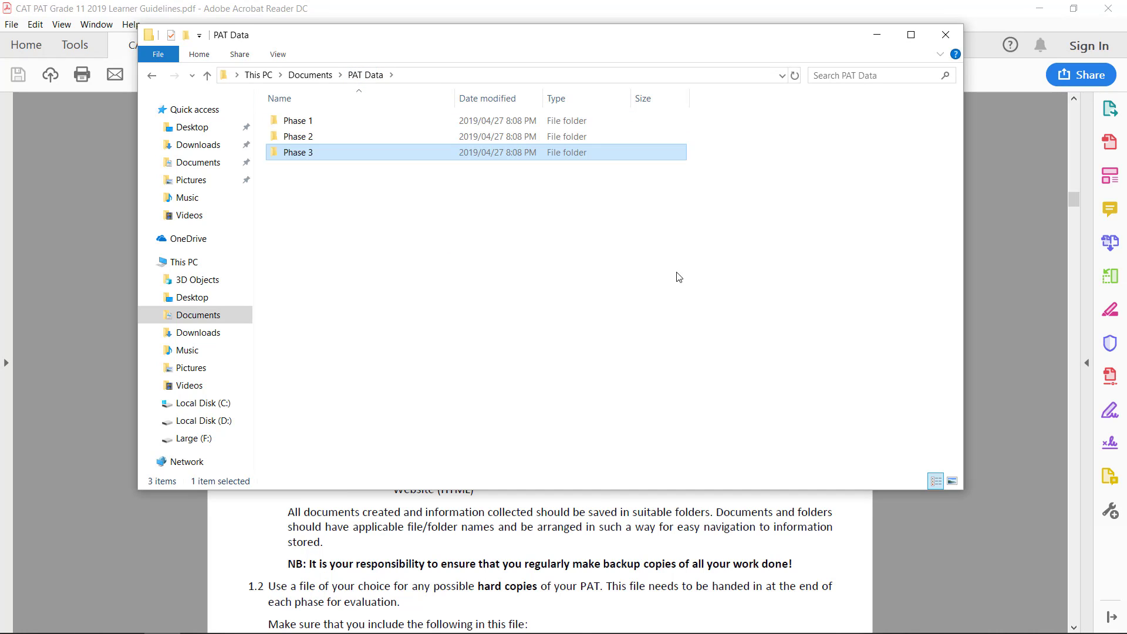
{"action": "left_click", "coordinate": [1023, 365]}
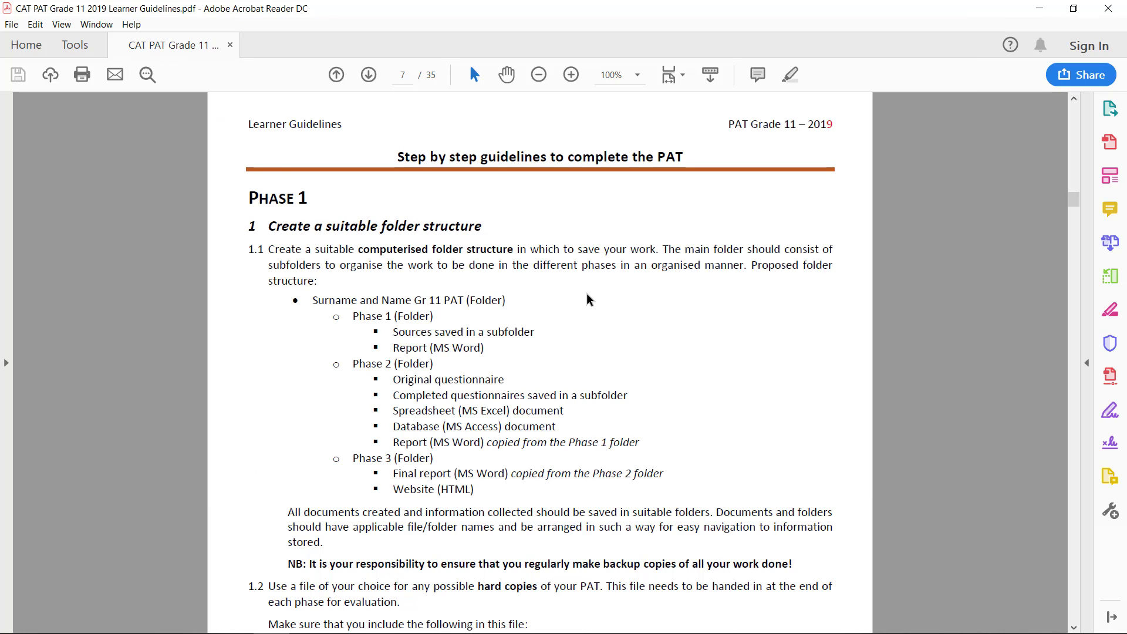
- Scroll the guidelines down to section 2, Create a report, and its cover-page requirements
{"action": "scroll", "coordinate": [589, 299], "scroll_direction": "down", "scroll_amount": 6}
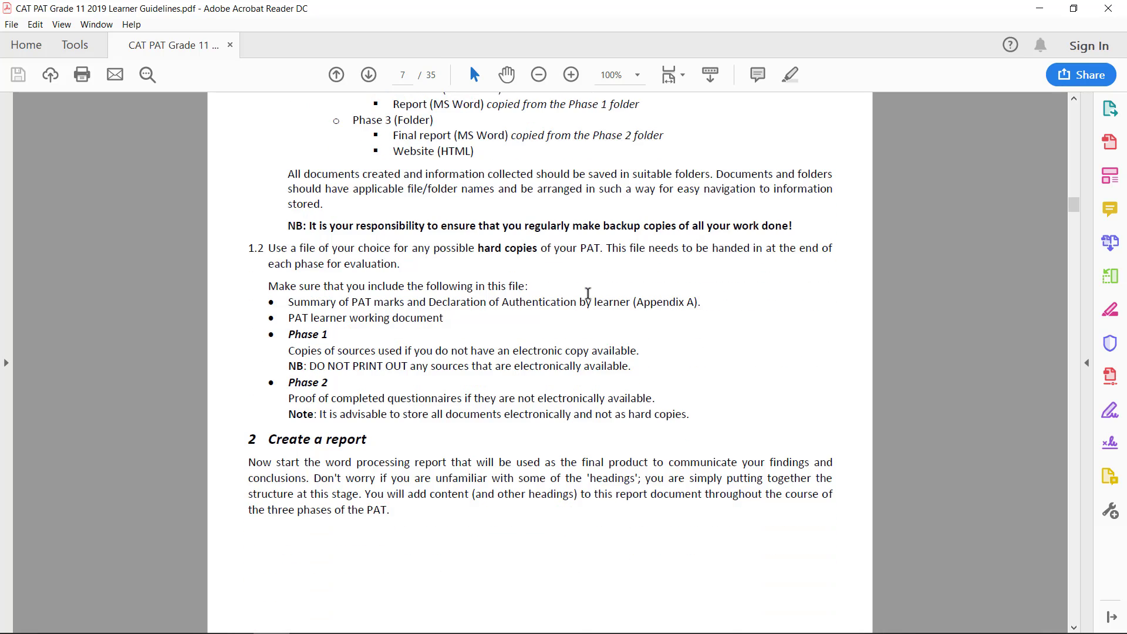
{"action": "scroll", "coordinate": [588, 293], "scroll_direction": "down", "scroll_amount": 1}
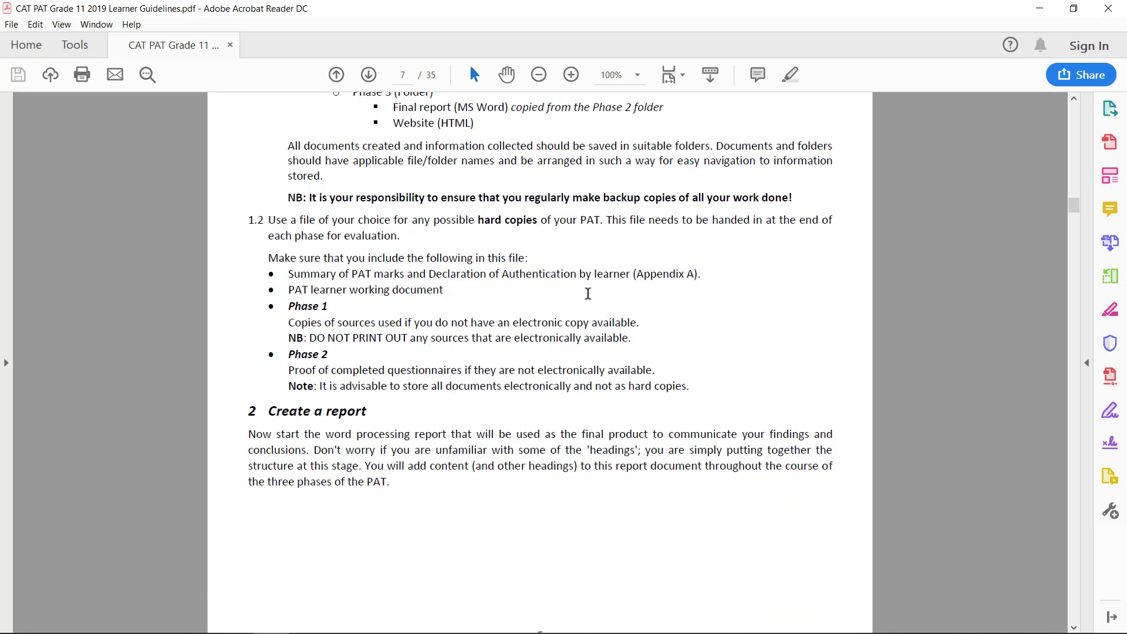
{"action": "scroll", "coordinate": [588, 293], "scroll_direction": "down", "scroll_amount": 4}
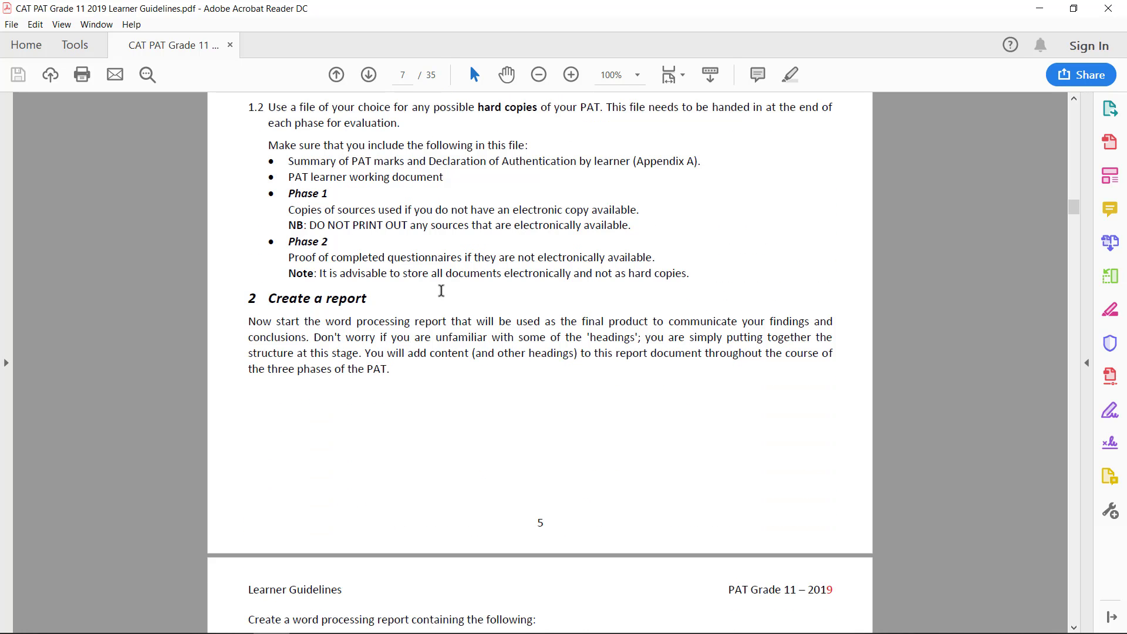
{"action": "scroll", "coordinate": [487, 326], "scroll_direction": "down", "scroll_amount": 4}
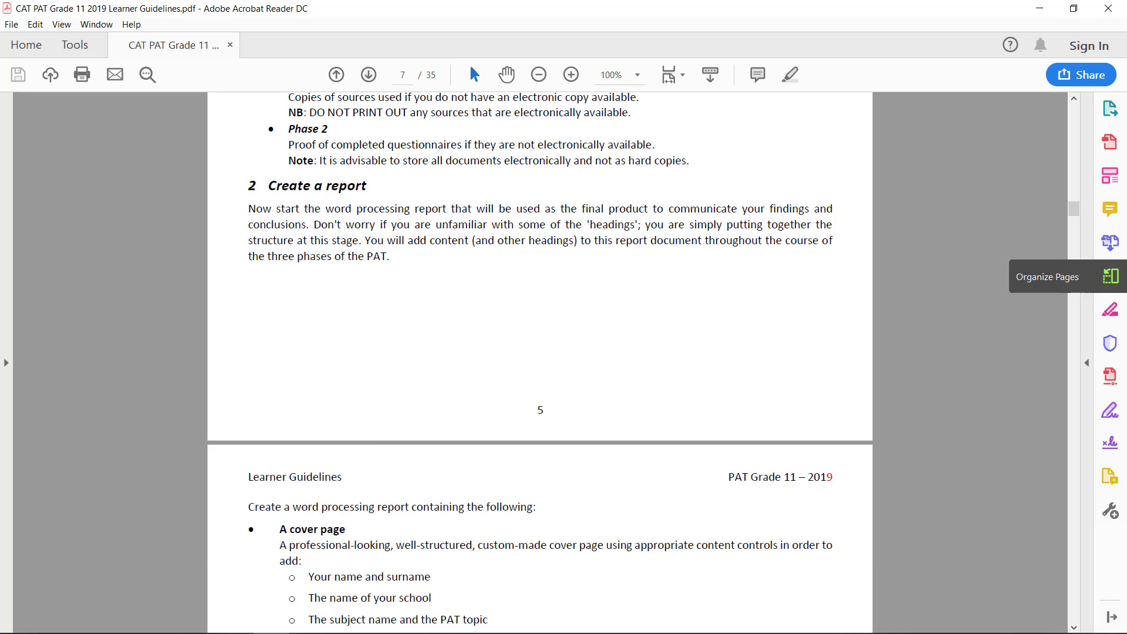
- Create a blank Word document named Gardening report in Phase 1 and open it
{"action": "key", "text": "alt+Tab"}
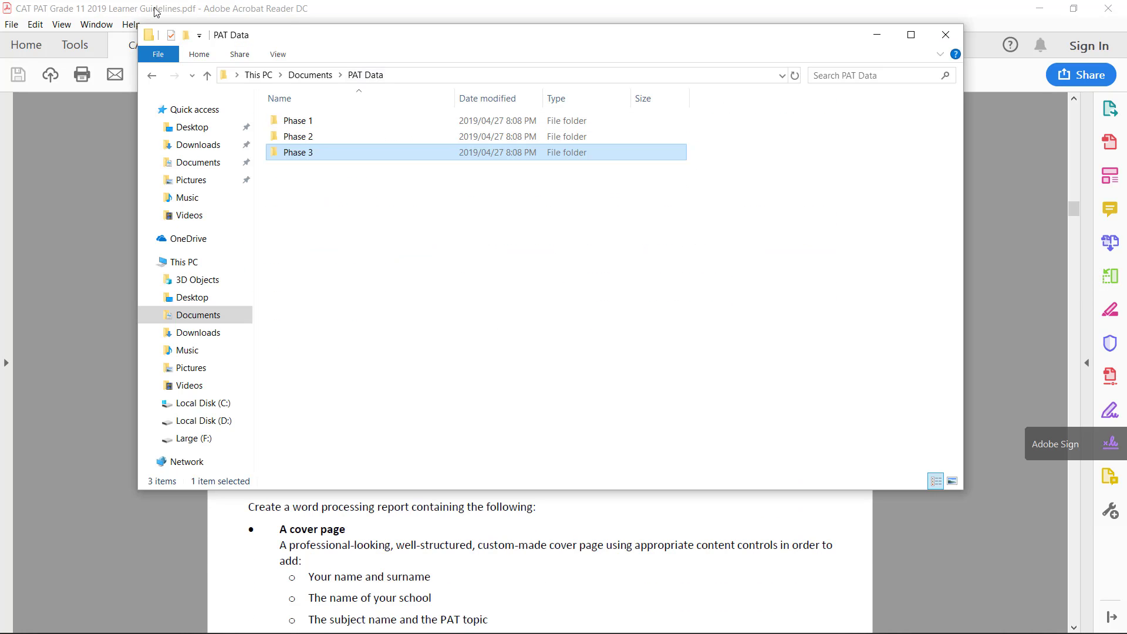
{"action": "double_click", "coordinate": [308, 145]}
{"action": "right_click", "coordinate": [323, 213]}
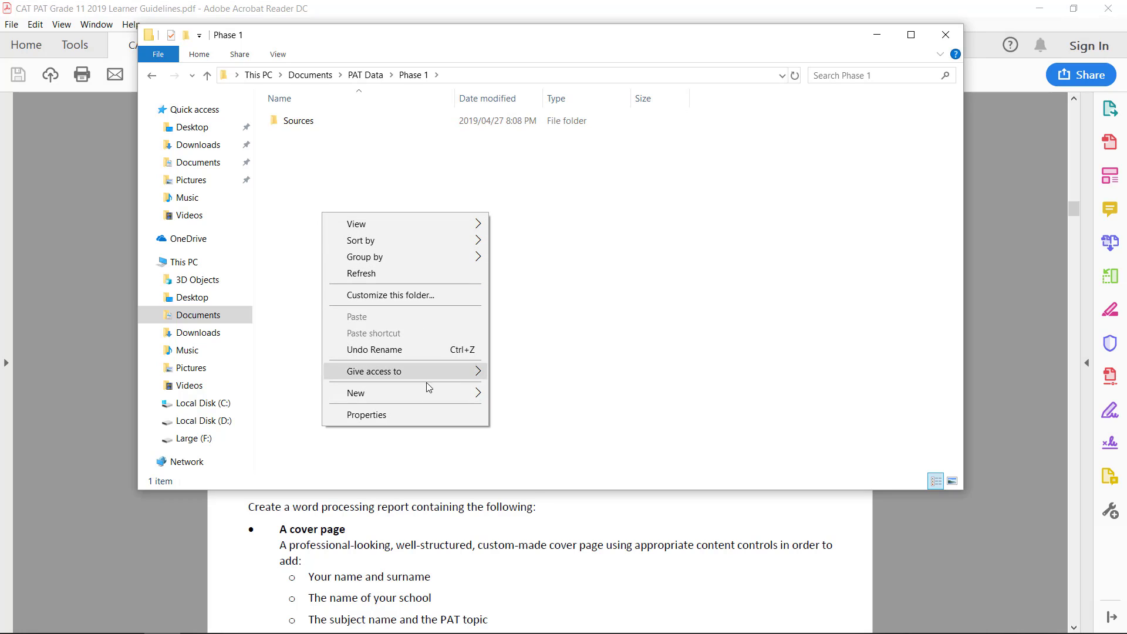
{"action": "mouse_move", "coordinate": [427, 393]}
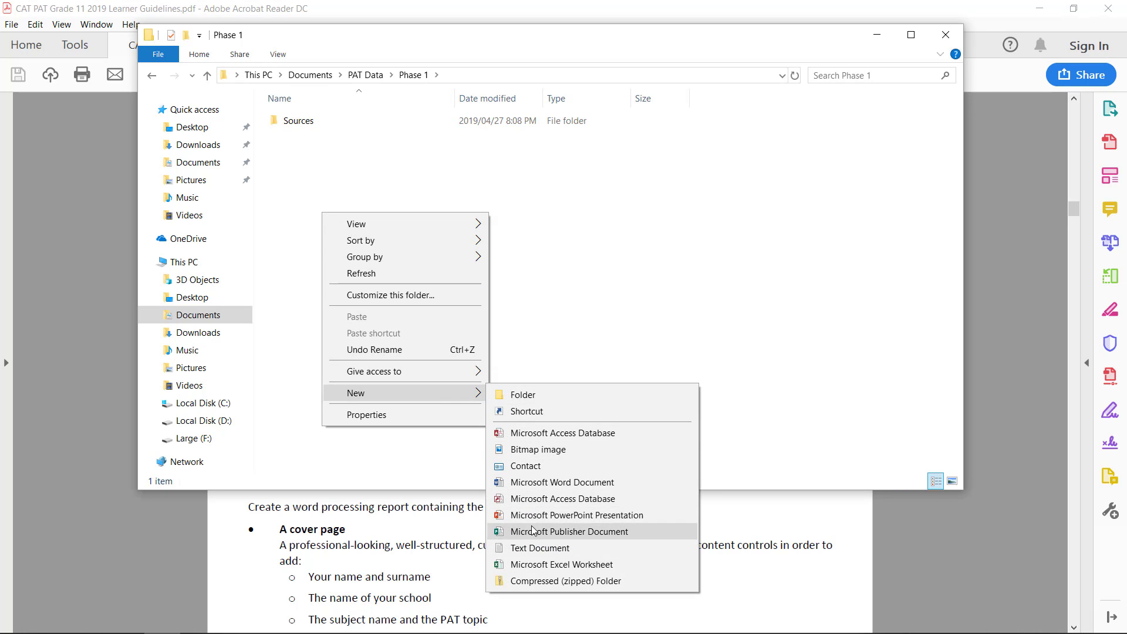
{"action": "left_click", "coordinate": [542, 482]}
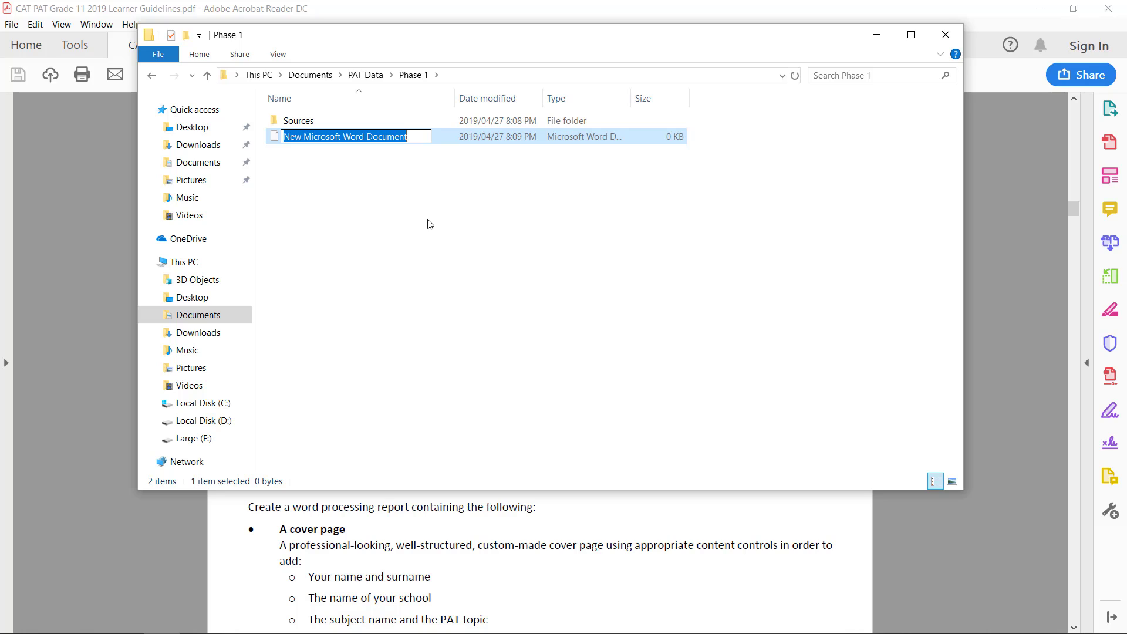
{"action": "type", "text": "Gared"}
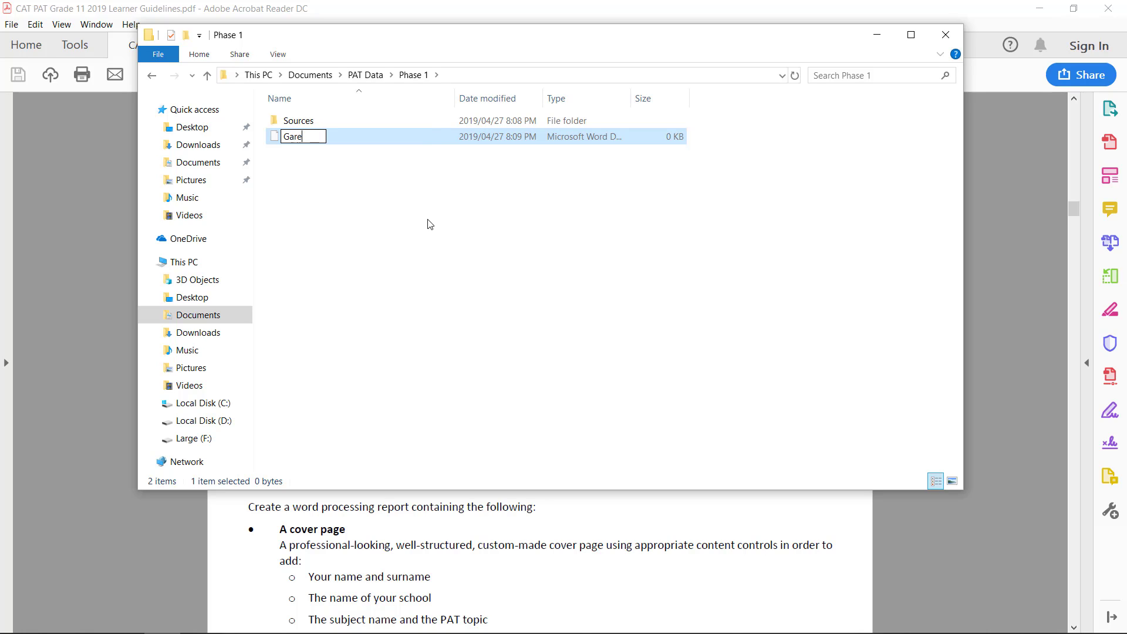
{"action": "key", "text": "BackSpace"}
{"action": "key", "text": "BackSpace"}
{"action": "type", "text": "dening report"}
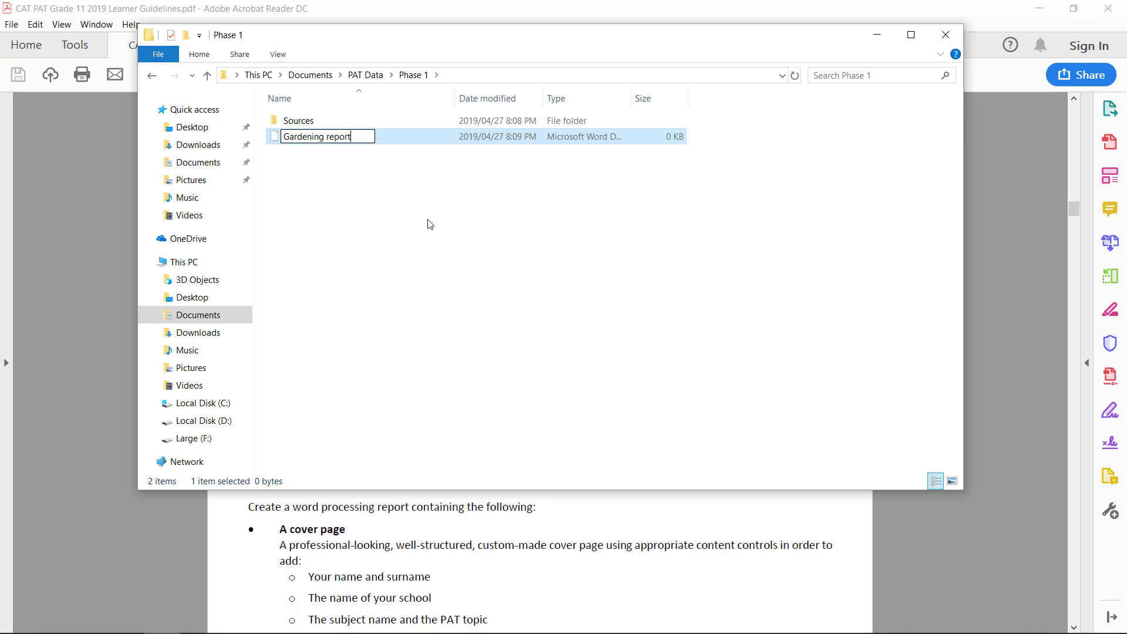
{"action": "key", "text": "Return"}
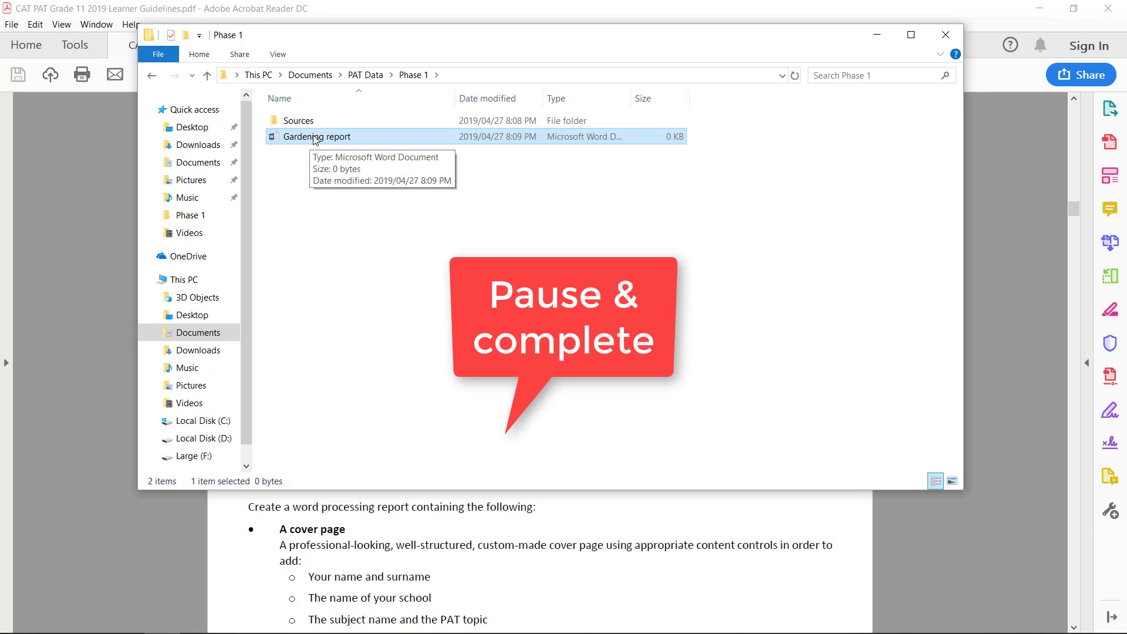
{"action": "double_click", "coordinate": [315, 137]}
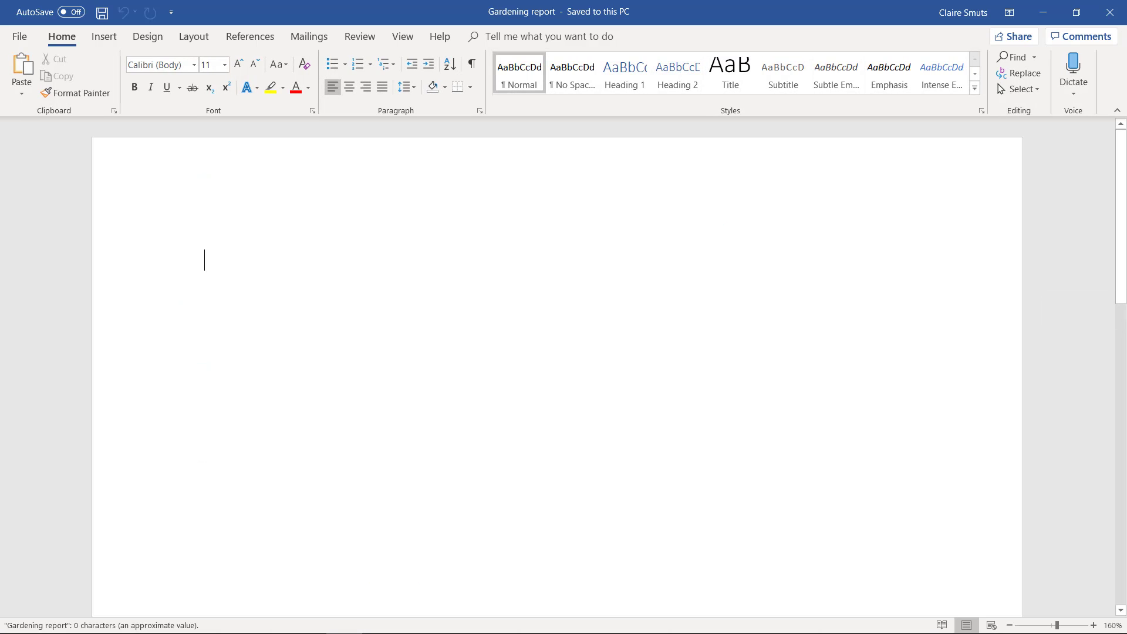
- Insert the built-in Facet cover page into the Gardening report
{"action": "key", "text": "alt+Tab"}
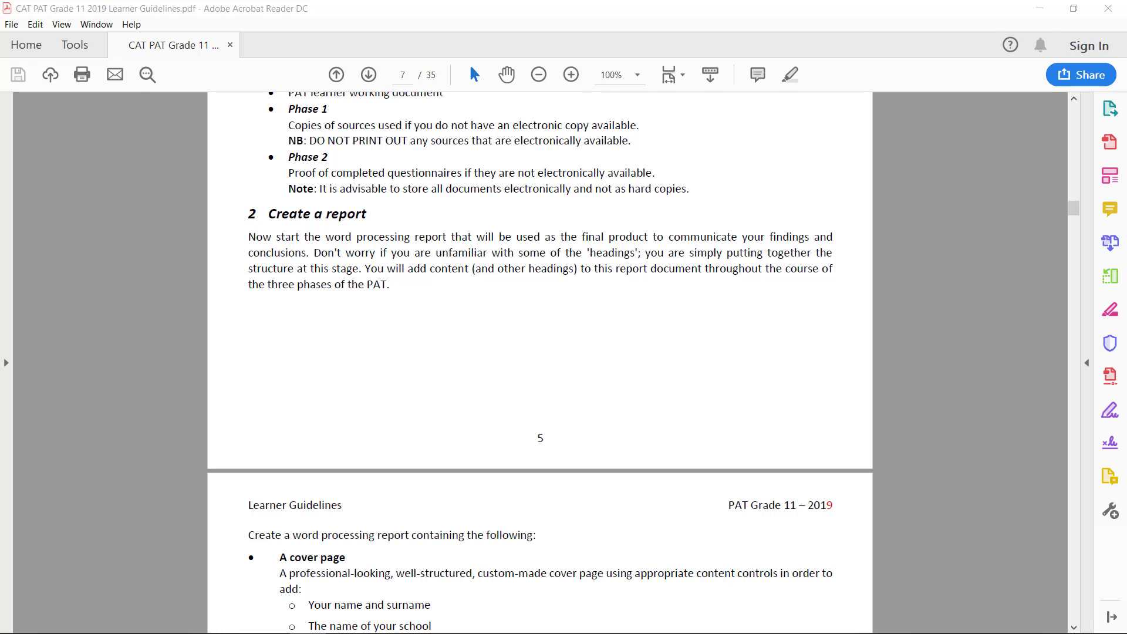
{"action": "key", "text": "alt+Tab"}
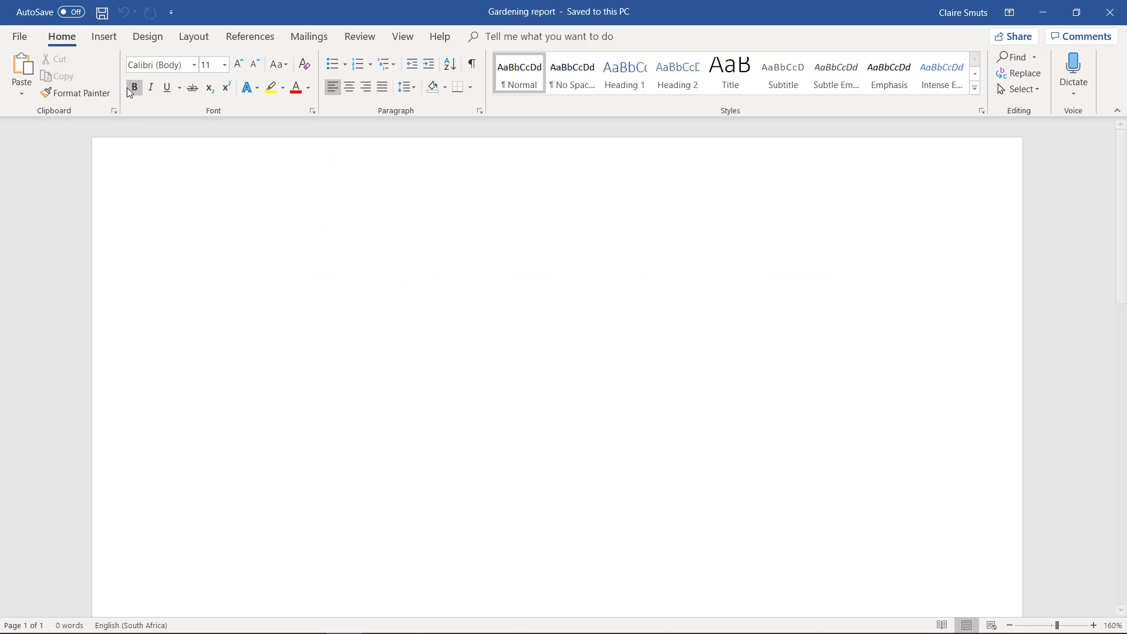
{"action": "left_click", "coordinate": [105, 37]}
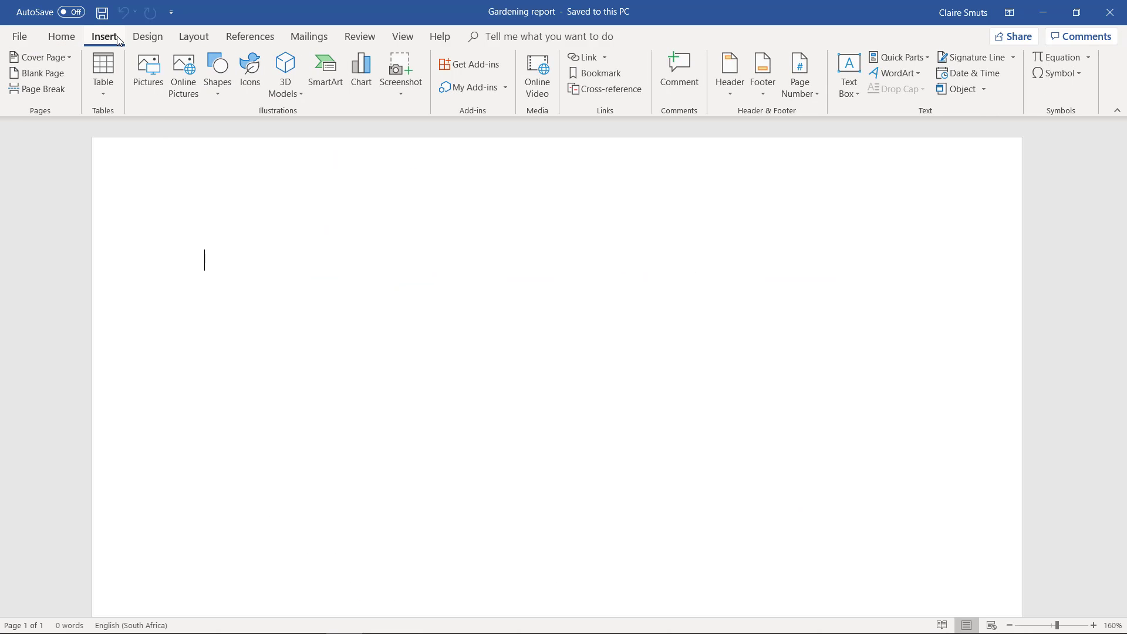
{"action": "left_click", "coordinate": [62, 56]}
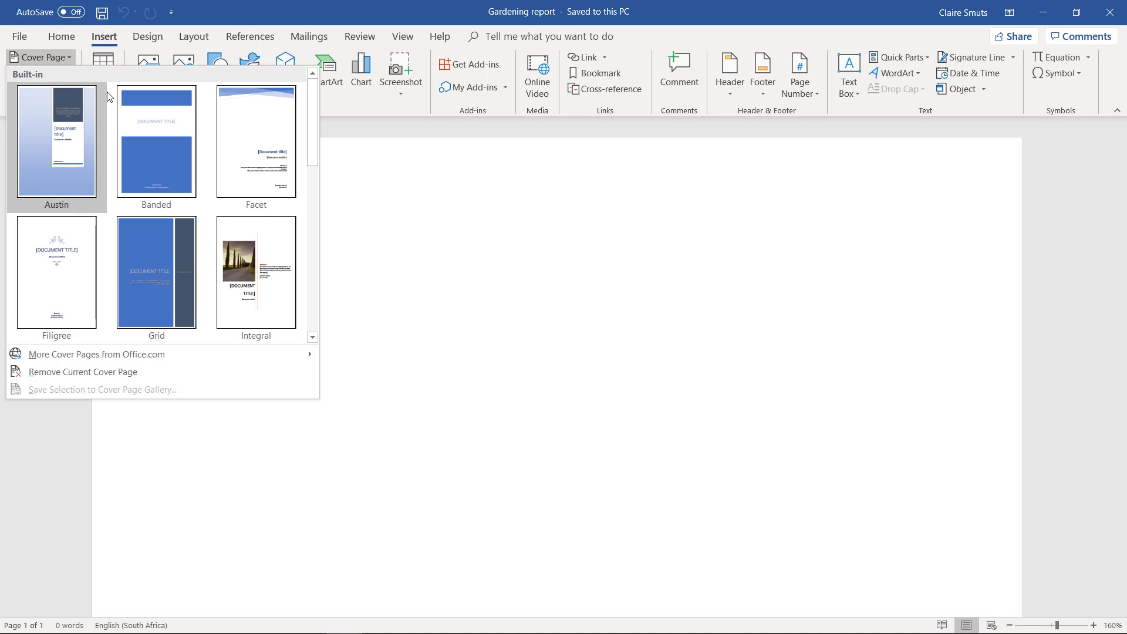
{"action": "left_click_drag", "start_coordinate": [316, 115], "coordinate": [317, 292]}
{"action": "mouse_move", "coordinate": [307, 357]}
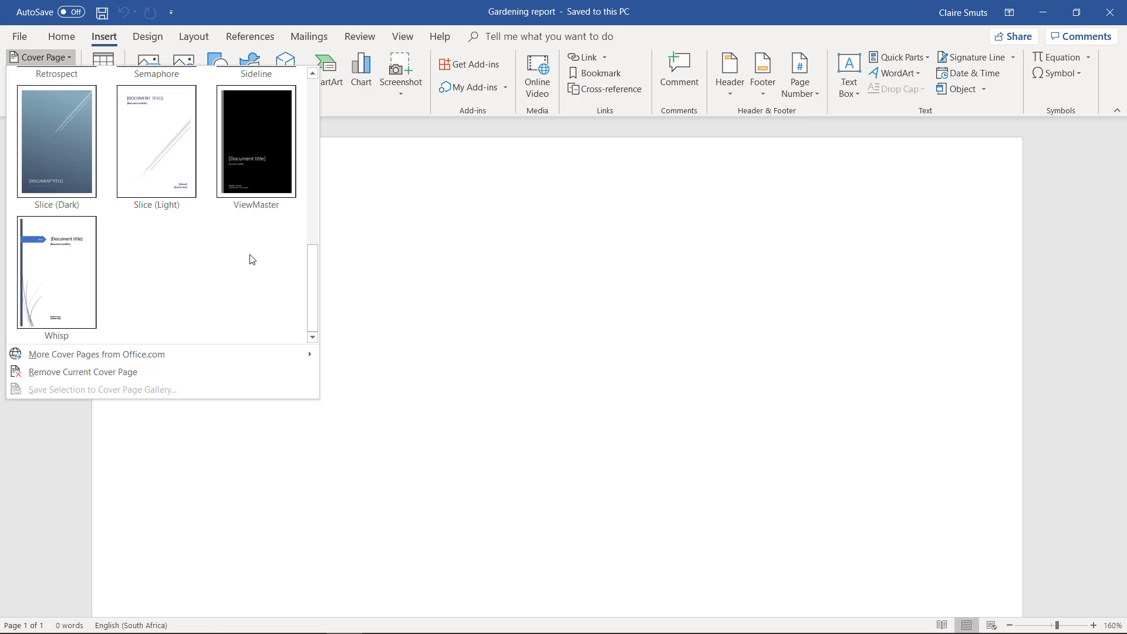
{"action": "scroll", "coordinate": [251, 264], "scroll_direction": "up", "scroll_amount": 3}
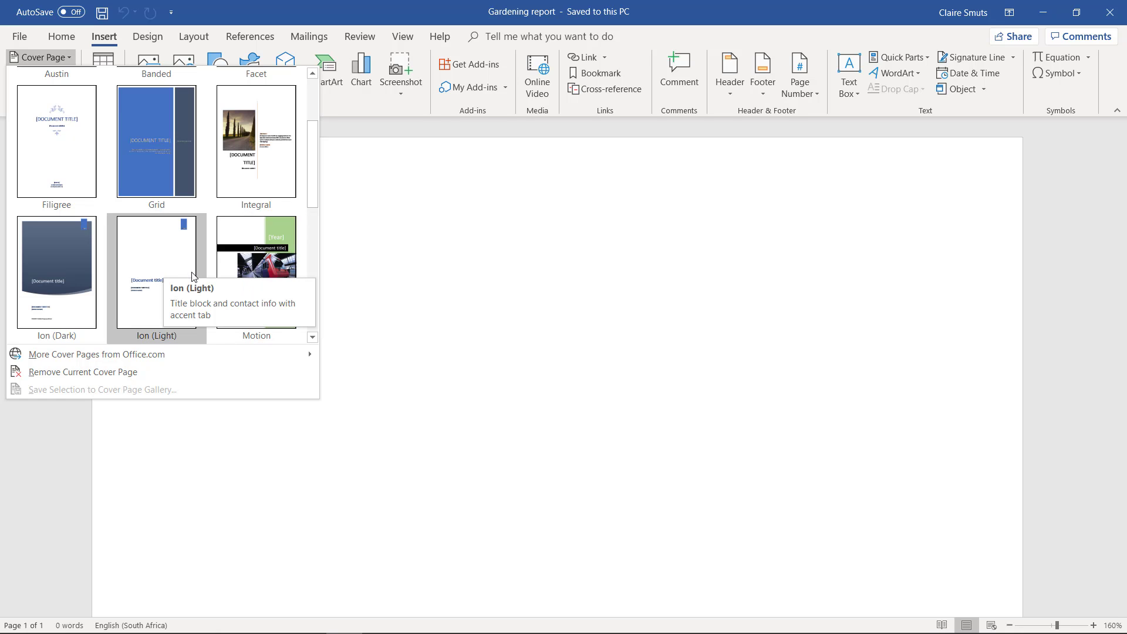
{"action": "scroll", "coordinate": [194, 276], "scroll_direction": "up", "scroll_amount": 2}
{"action": "left_click", "coordinate": [264, 151]}
{"action": "scroll", "coordinate": [514, 287], "scroll_direction": "down", "scroll_amount": 8}
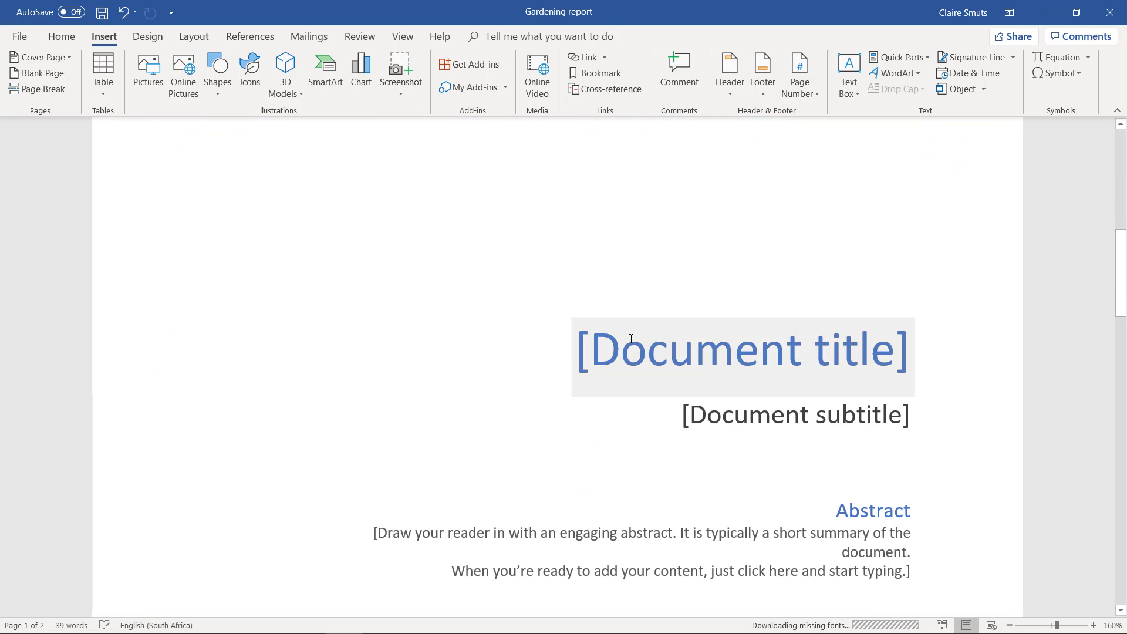
- Select the cover's title and subtitle placeholders, then check the guidelines PDF again
{"action": "left_click", "coordinate": [616, 350]}
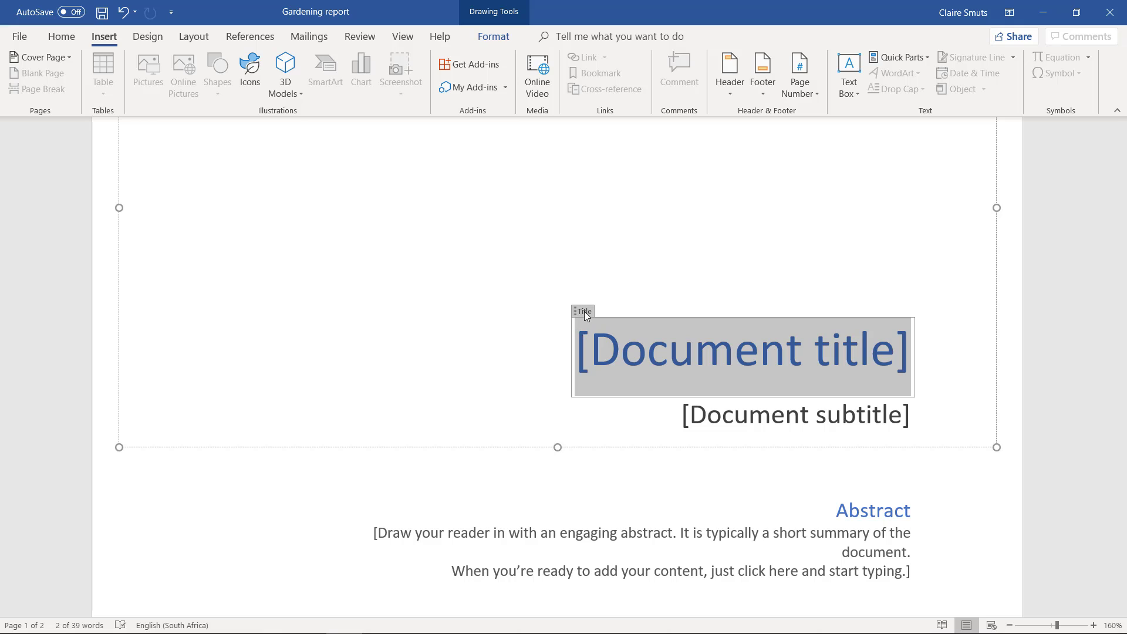
{"action": "left_click", "coordinate": [583, 311]}
{"action": "left_click", "coordinate": [754, 432]}
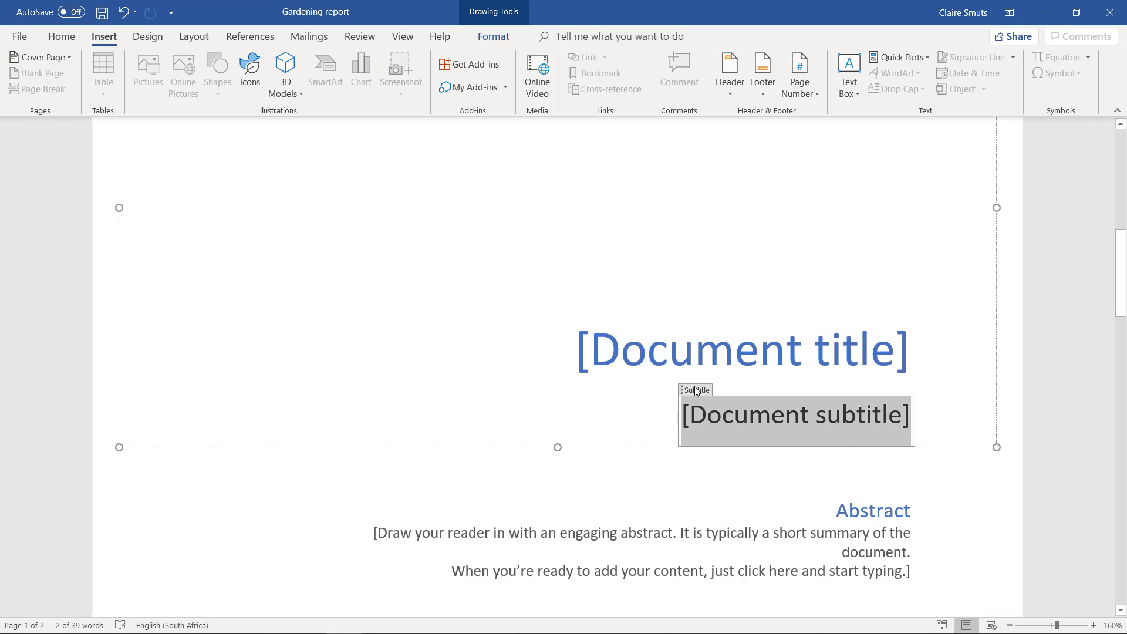
{"action": "left_click", "coordinate": [599, 341]}
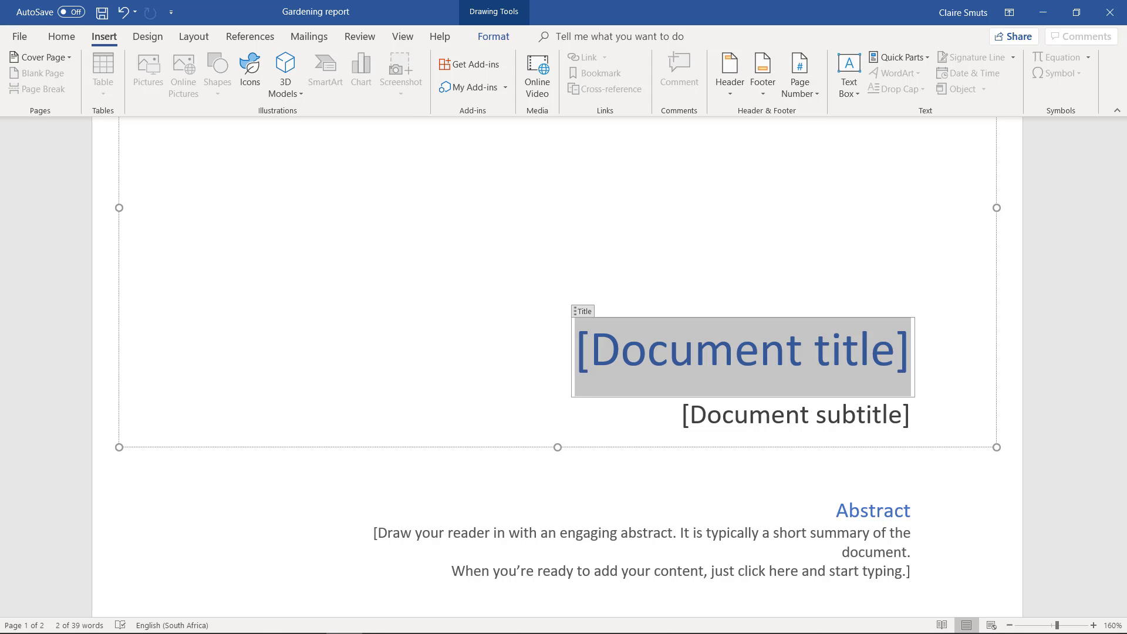
{"action": "key", "text": "alt+Tab"}
{"action": "scroll", "coordinate": [501, 438], "scroll_direction": "down", "scroll_amount": 4}
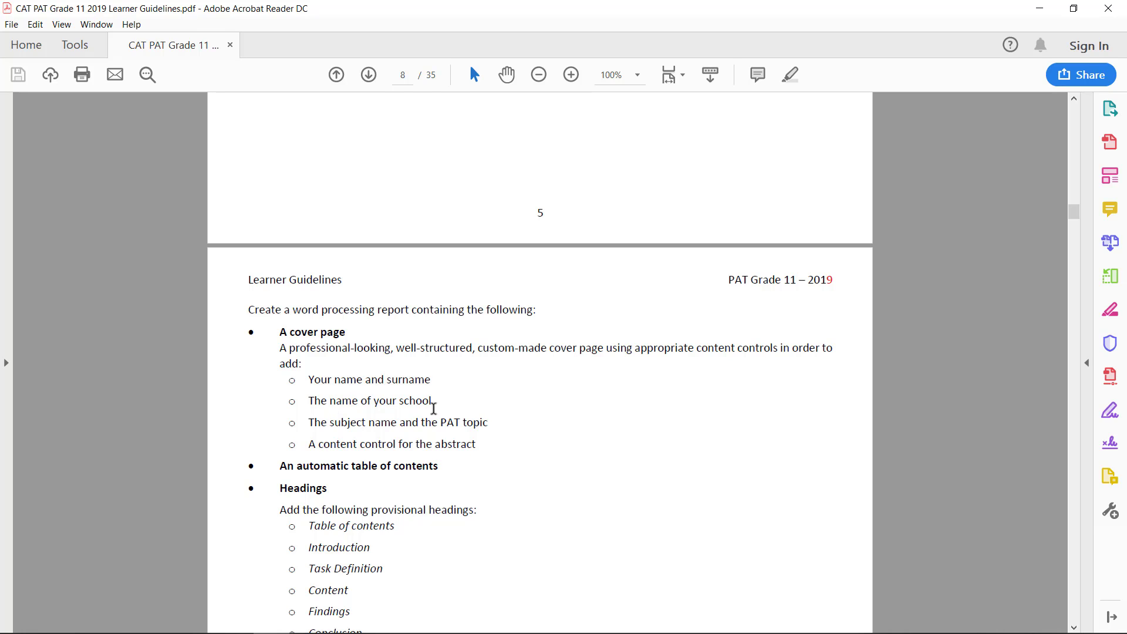
{"action": "scroll", "coordinate": [434, 408], "scroll_direction": "down", "scroll_amount": 2}
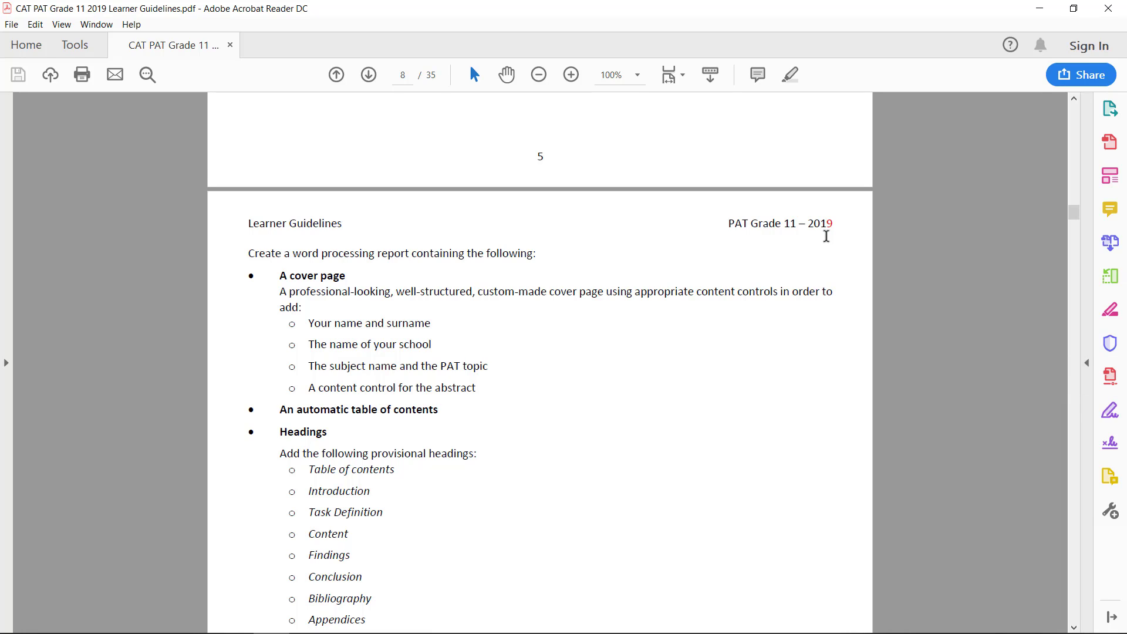
- Back in Word, select the title placeholder and the whole author name on the cover
{"action": "key", "text": "alt+Tab"}
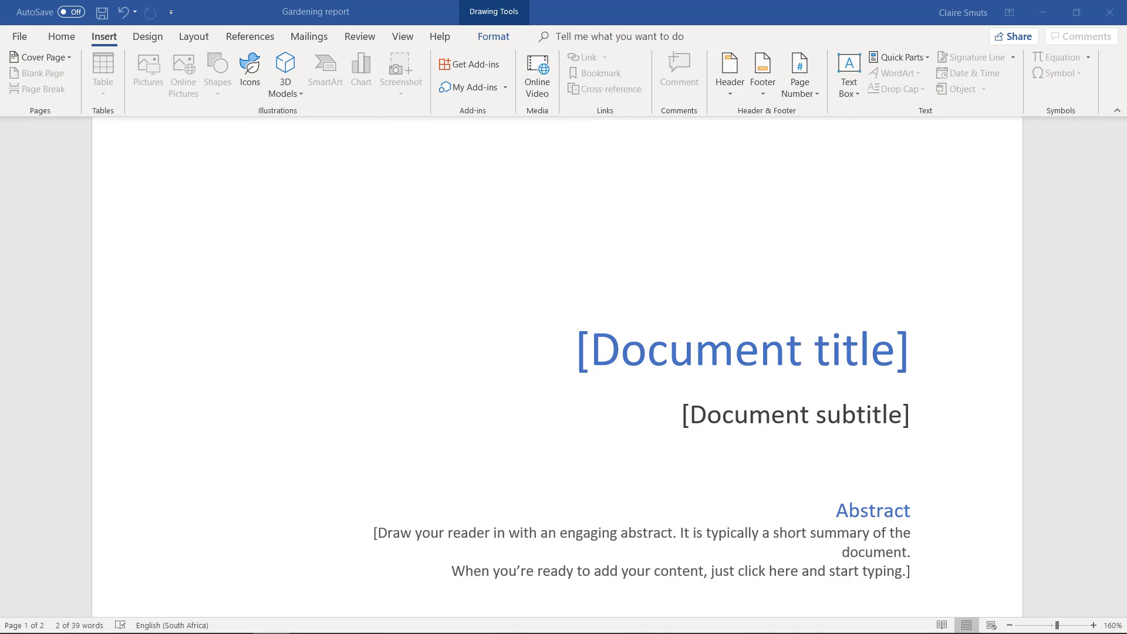
{"action": "left_click", "coordinate": [724, 369]}
{"action": "scroll", "coordinate": [746, 470], "scroll_direction": "down", "scroll_amount": 3}
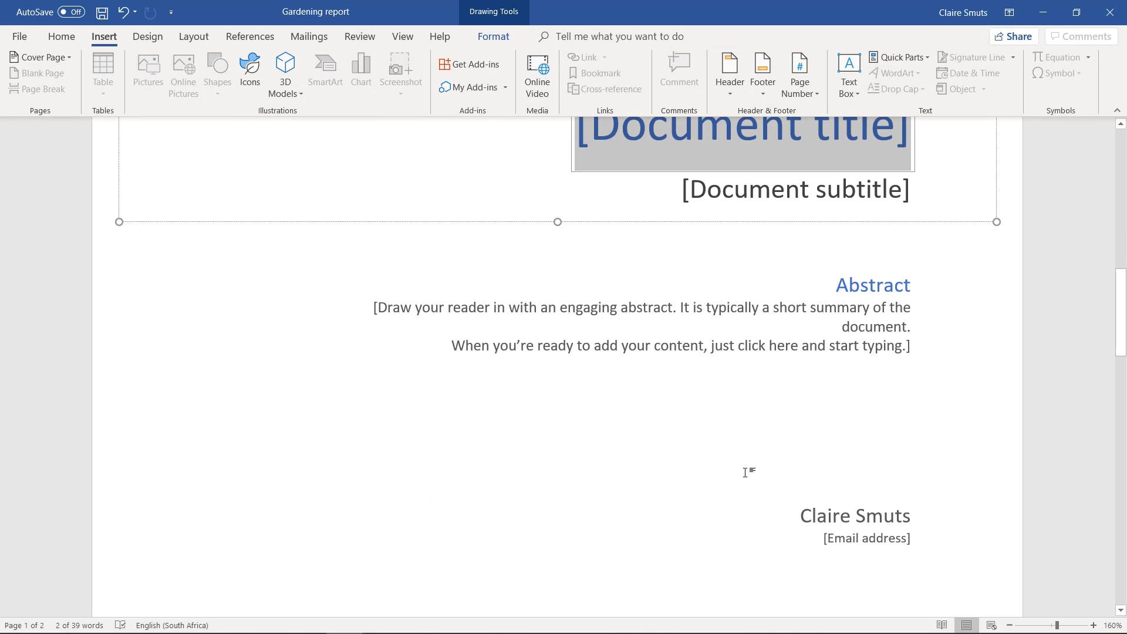
{"action": "left_click", "coordinate": [883, 516]}
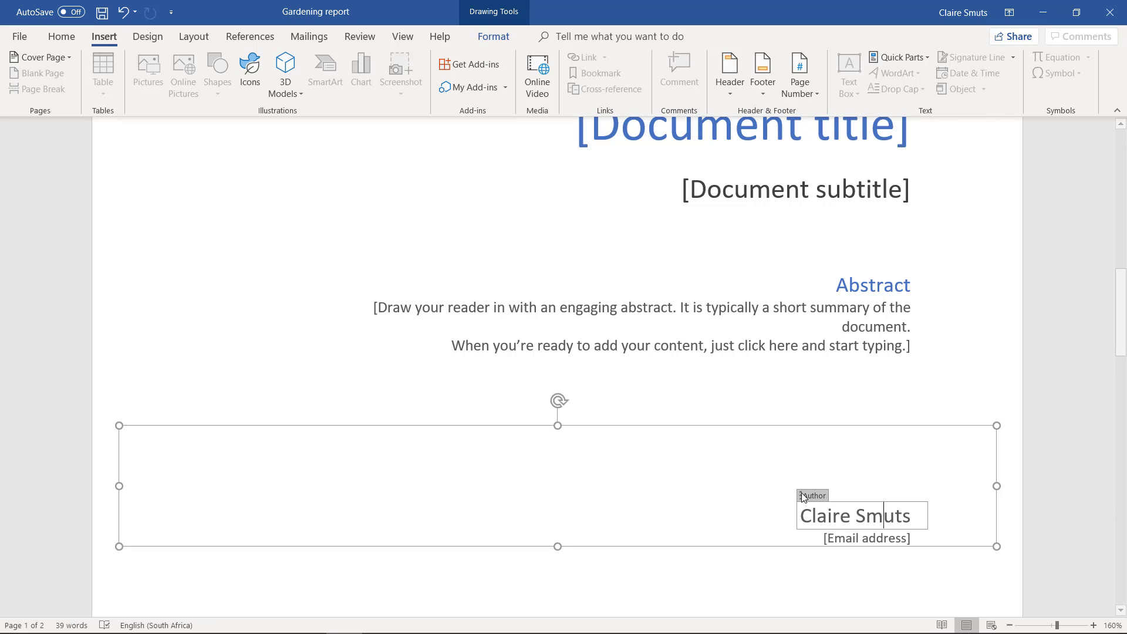
{"action": "left_click", "coordinate": [818, 516]}
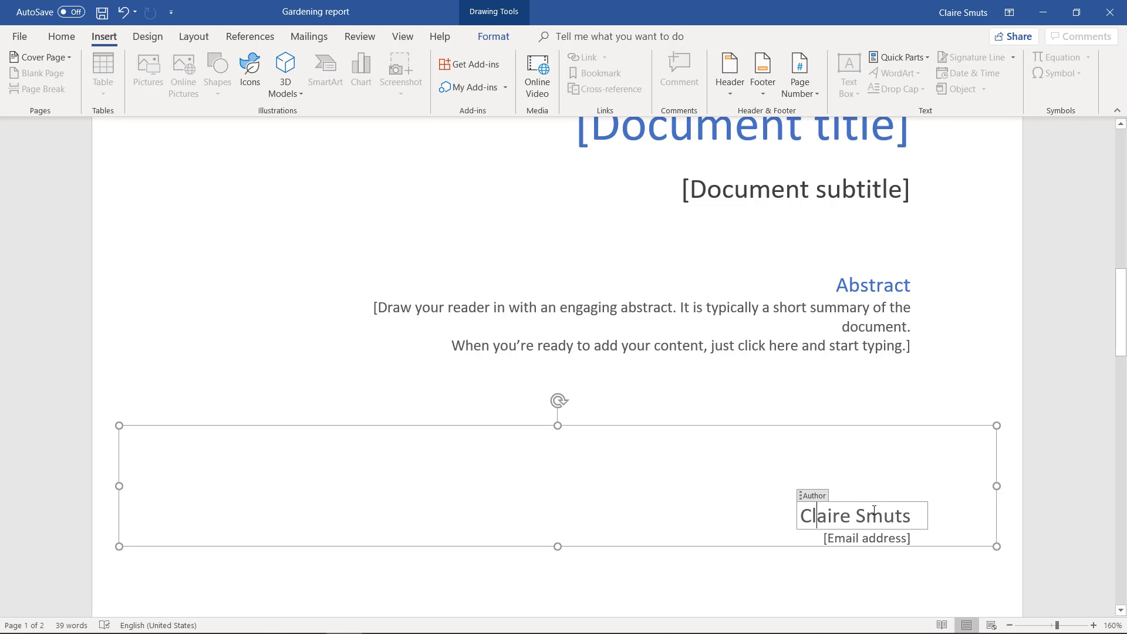
{"action": "triple_click", "coordinate": [850, 514]}
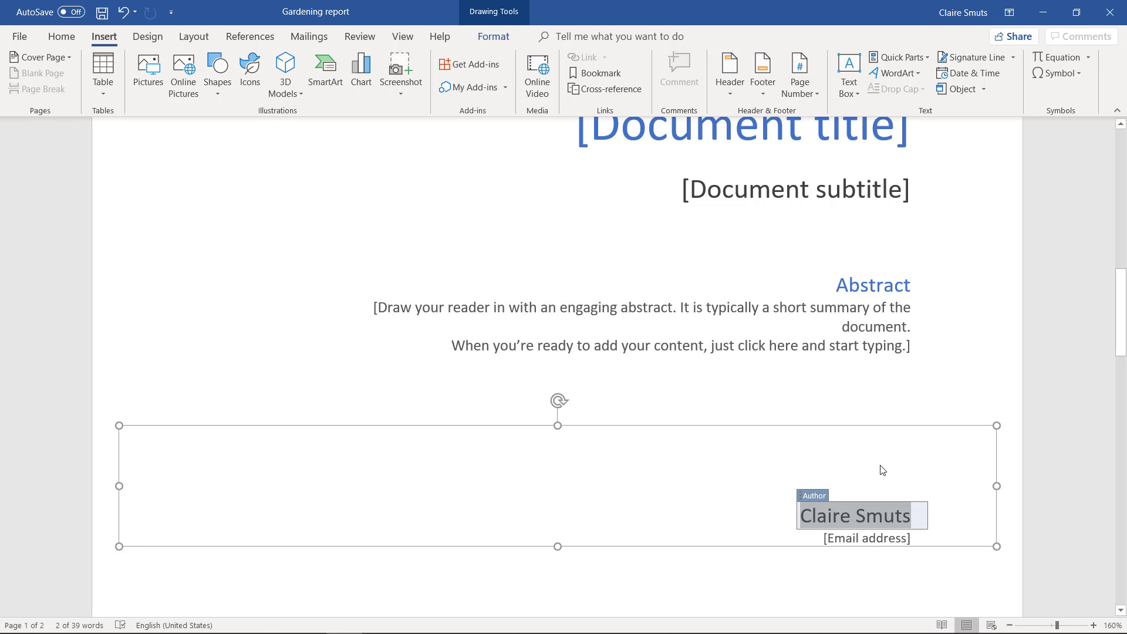
- Select the title and subtitle controls, then move the caret out of the author field
{"action": "scroll", "coordinate": [845, 355], "scroll_direction": "up", "scroll_amount": 5}
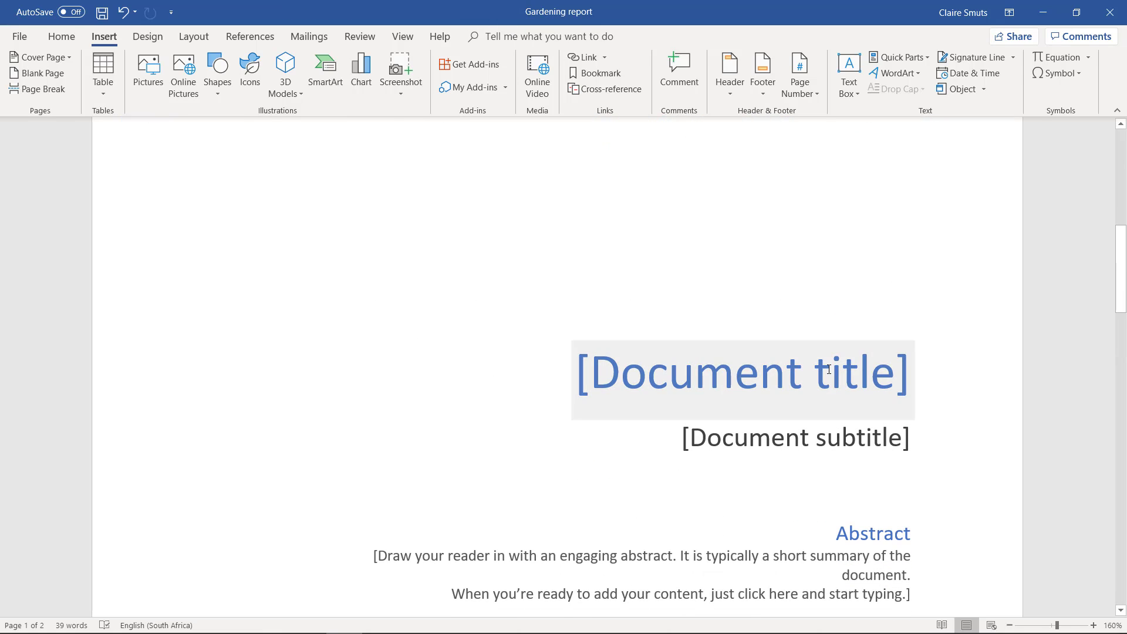
{"action": "left_click", "coordinate": [621, 336]}
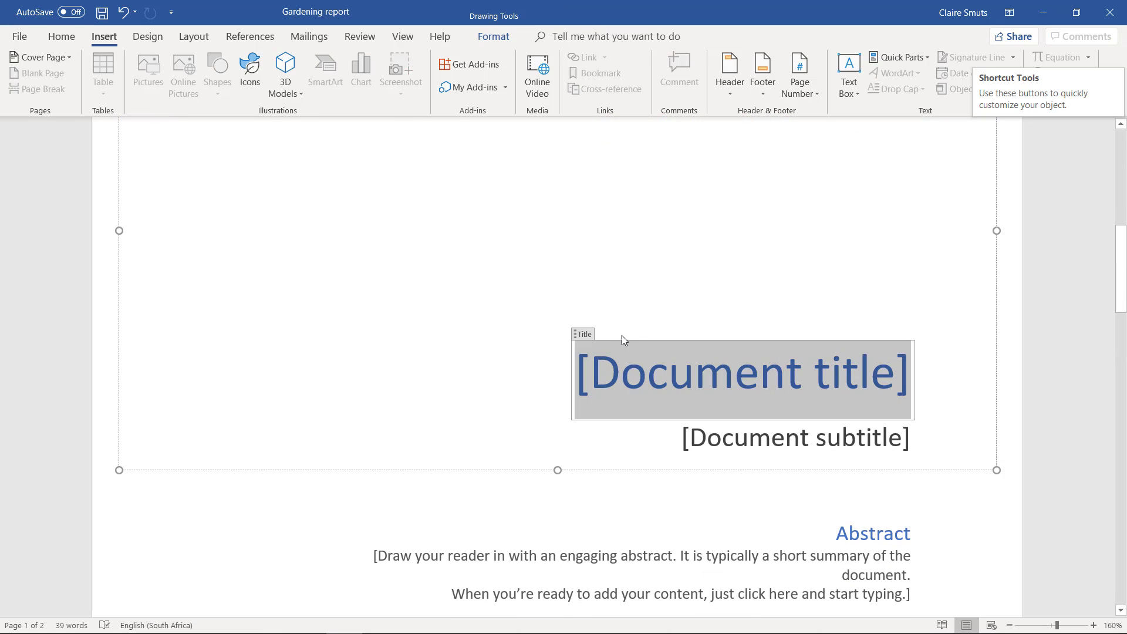
{"action": "left_click", "coordinate": [696, 435]}
{"action": "scroll", "coordinate": [740, 451], "scroll_direction": "down", "scroll_amount": 4}
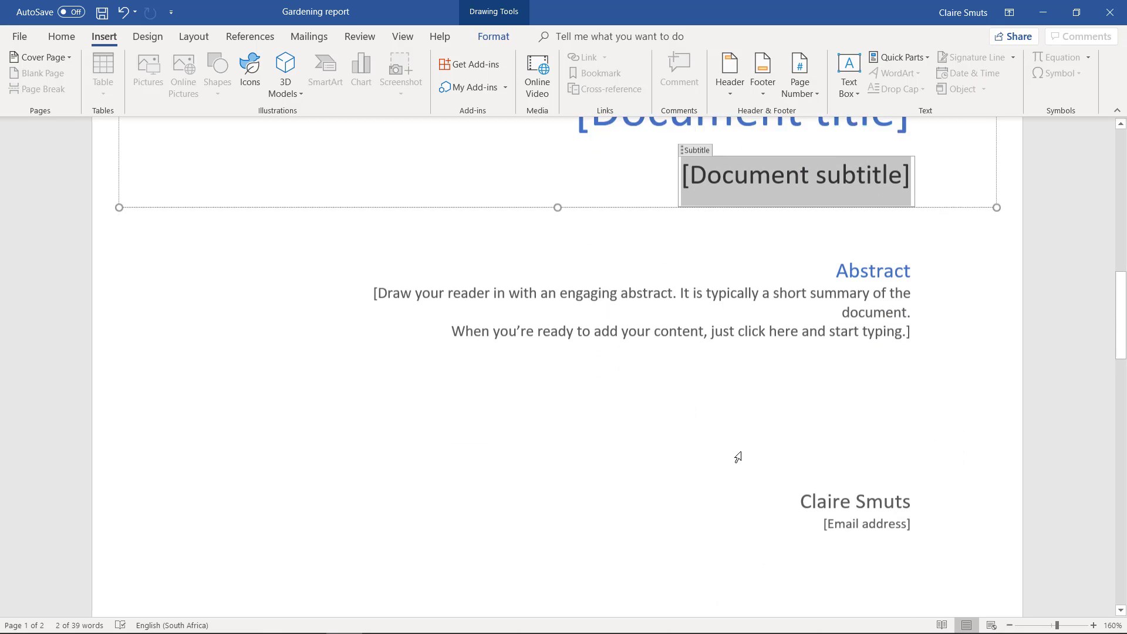
{"action": "left_click", "coordinate": [850, 488]}
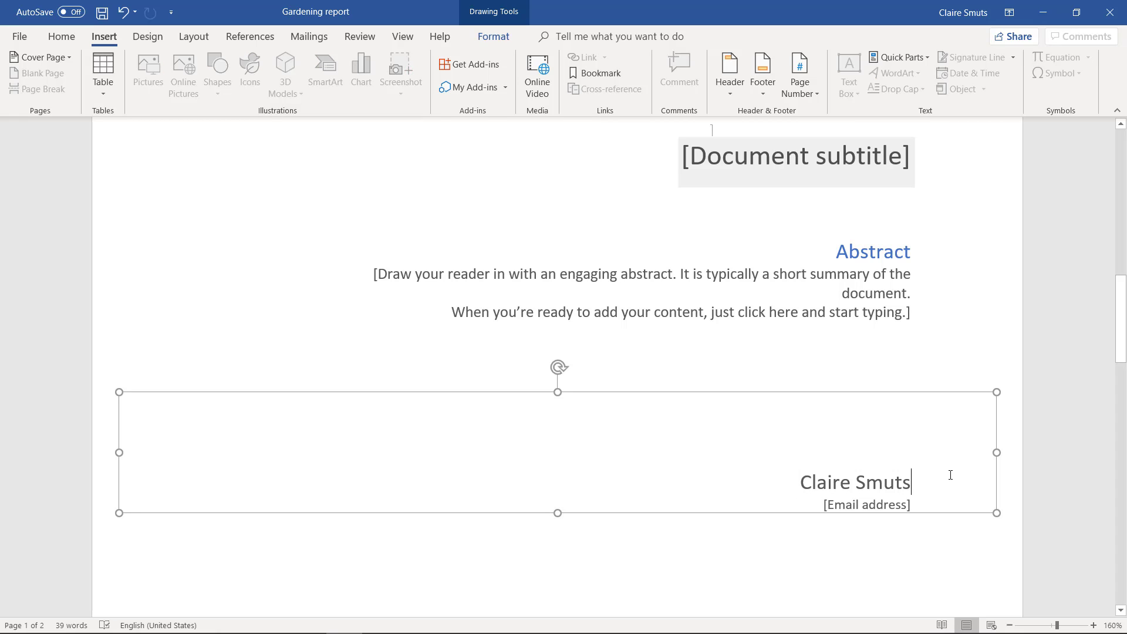
{"action": "key", "text": "Escape"}
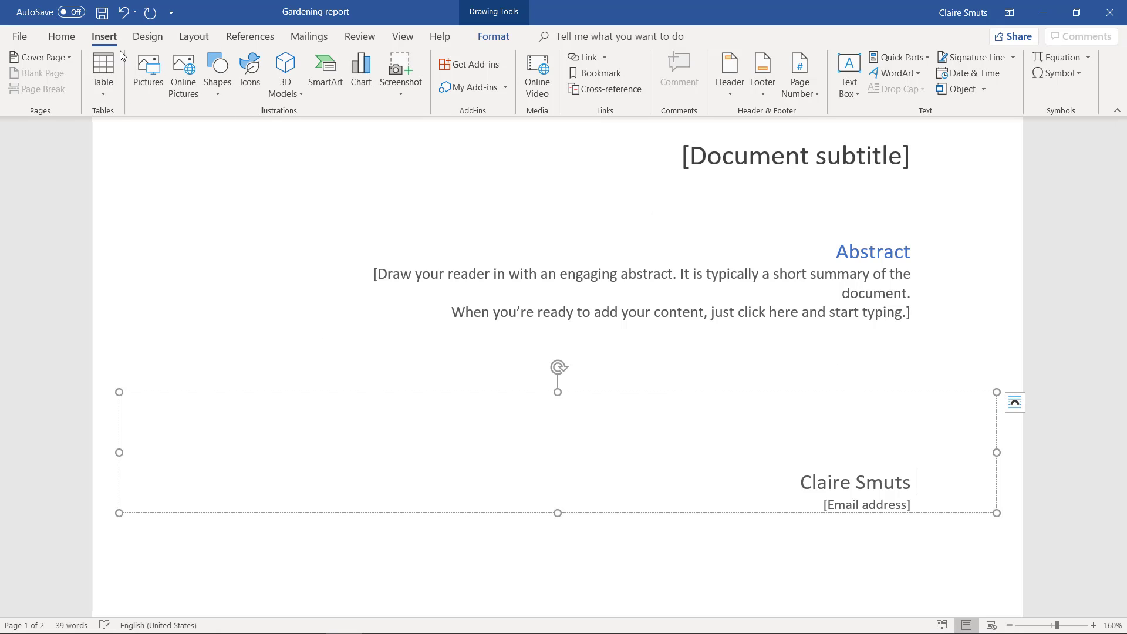
- After the author name, insert a Company property field reading HS Randburg
{"action": "left_click", "coordinate": [919, 59]}
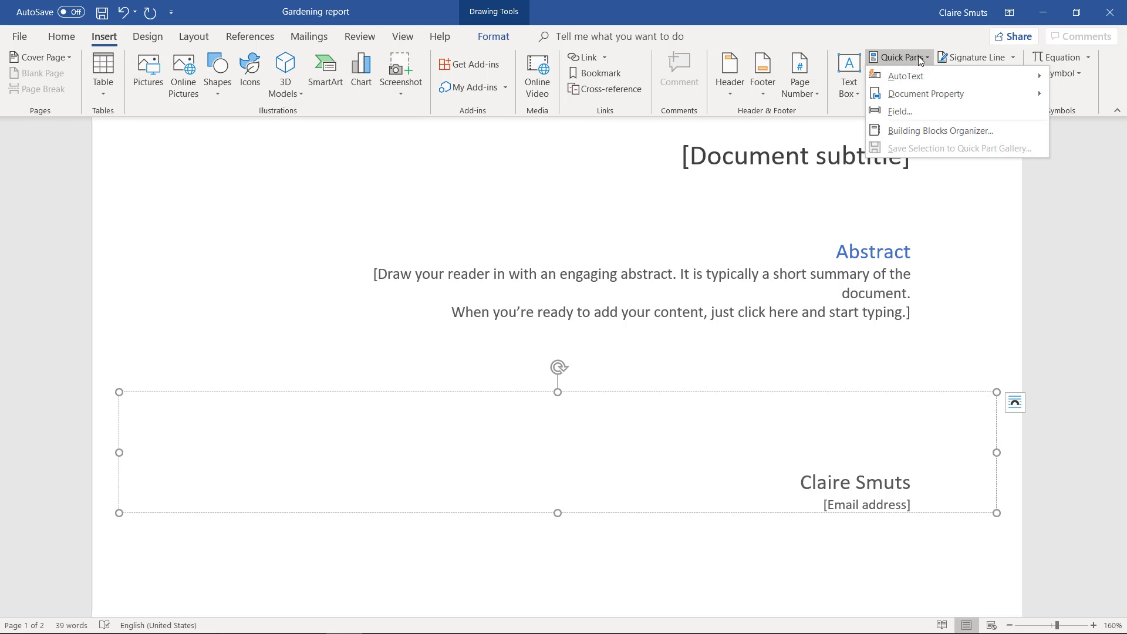
{"action": "mouse_move", "coordinate": [922, 97]}
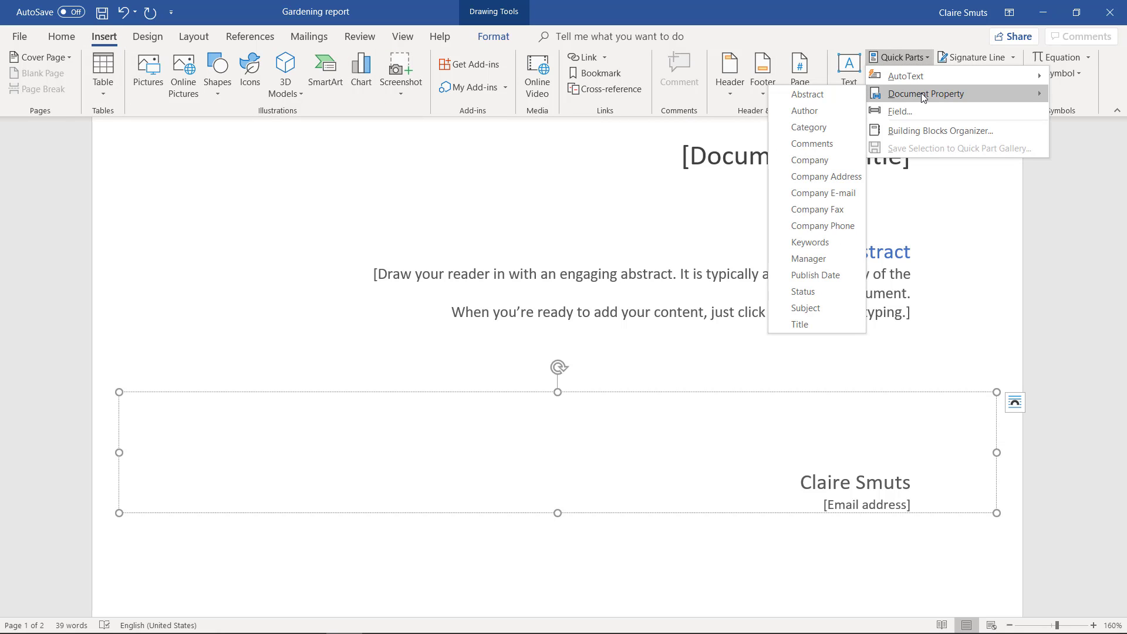
{"action": "left_click", "coordinate": [824, 160]}
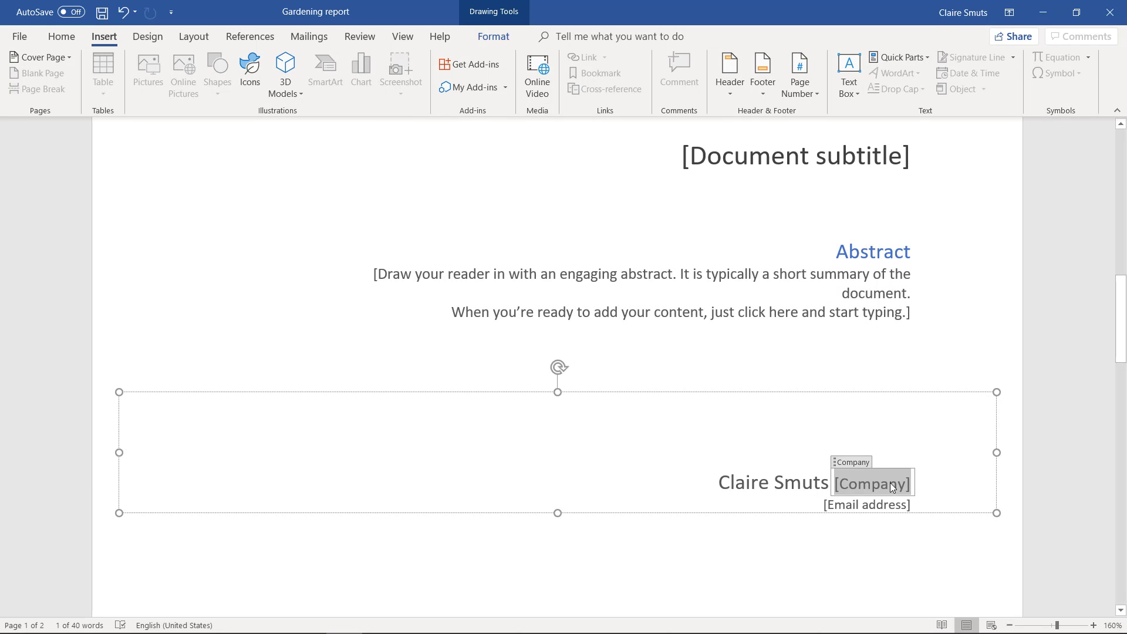
{"action": "type", "text": "HS Rand"}
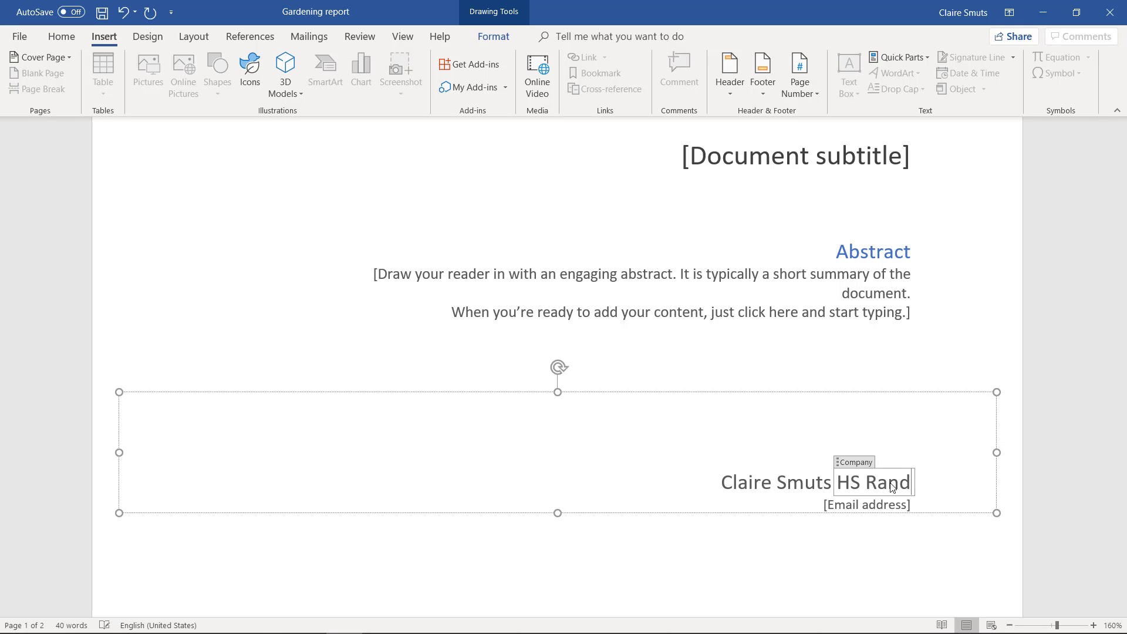
{"action": "type", "text": "burg"}
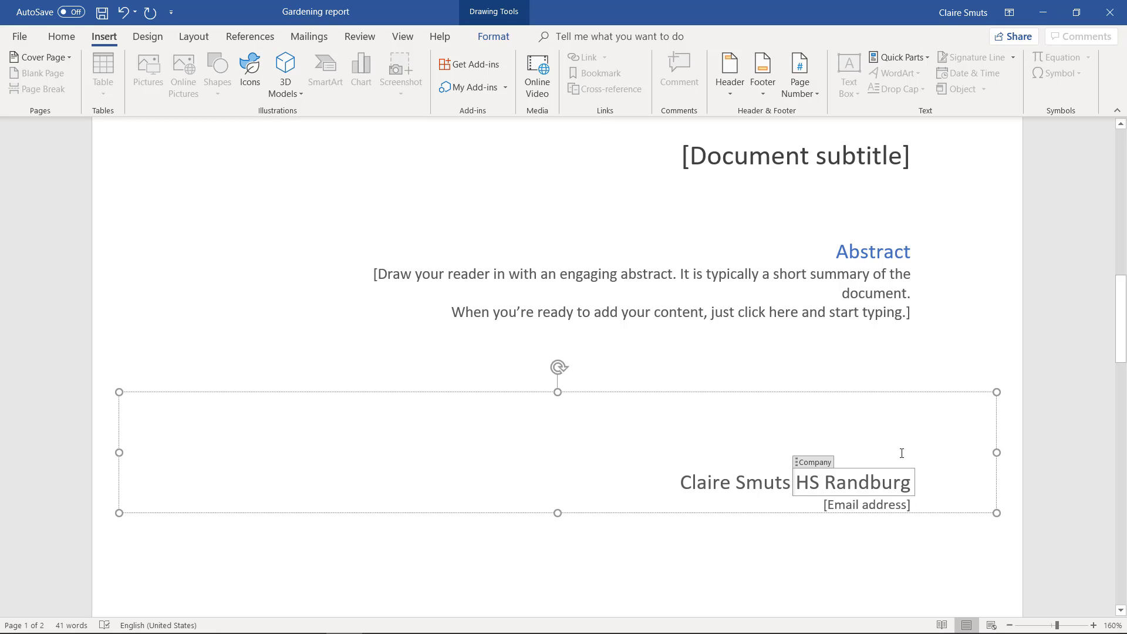
{"action": "key", "text": "Left"}
{"action": "key", "text": "End"}
- On a new line, insert a Subject property field reading Computer Applications Technology
{"action": "key", "text": "Return"}
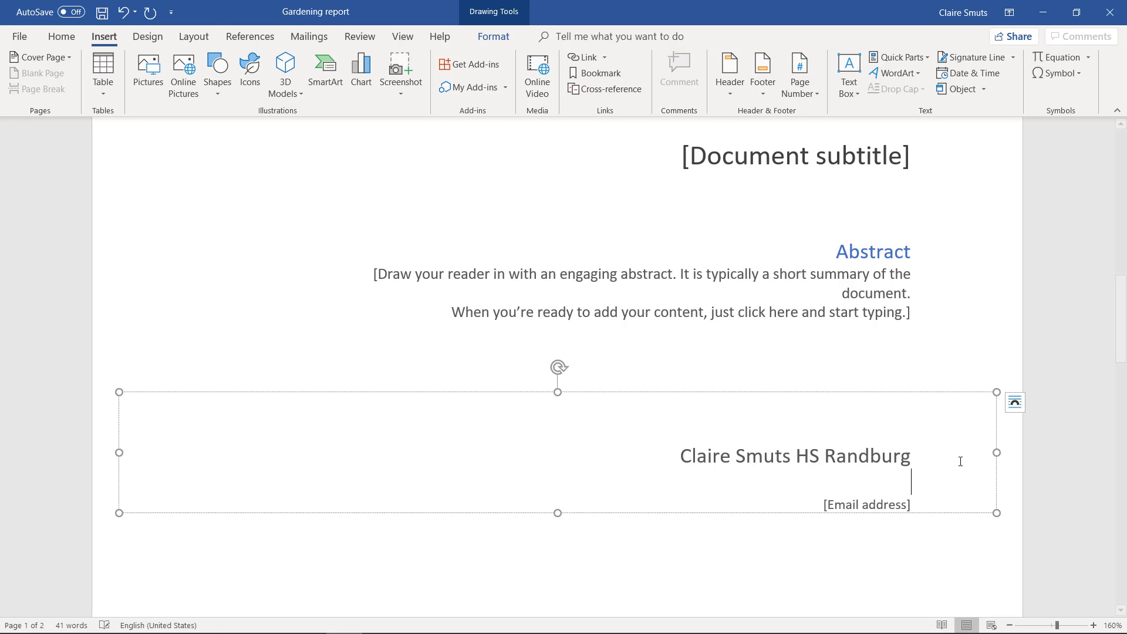
{"action": "left_click", "coordinate": [926, 57]}
{"action": "mouse_move", "coordinate": [936, 94]}
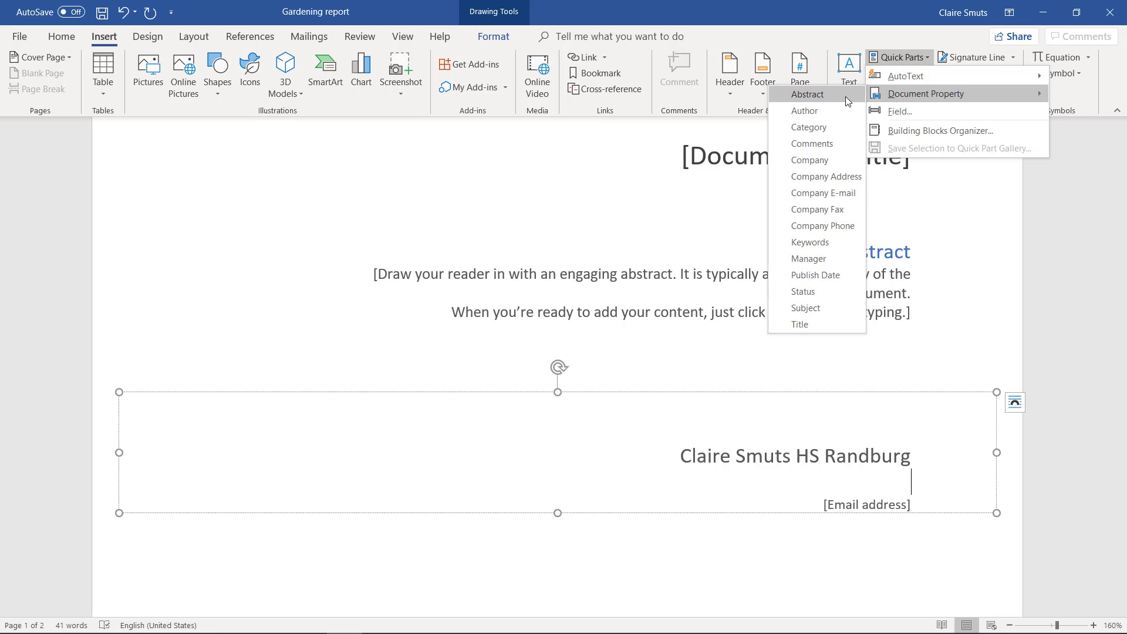
{"action": "left_click", "coordinate": [824, 310]}
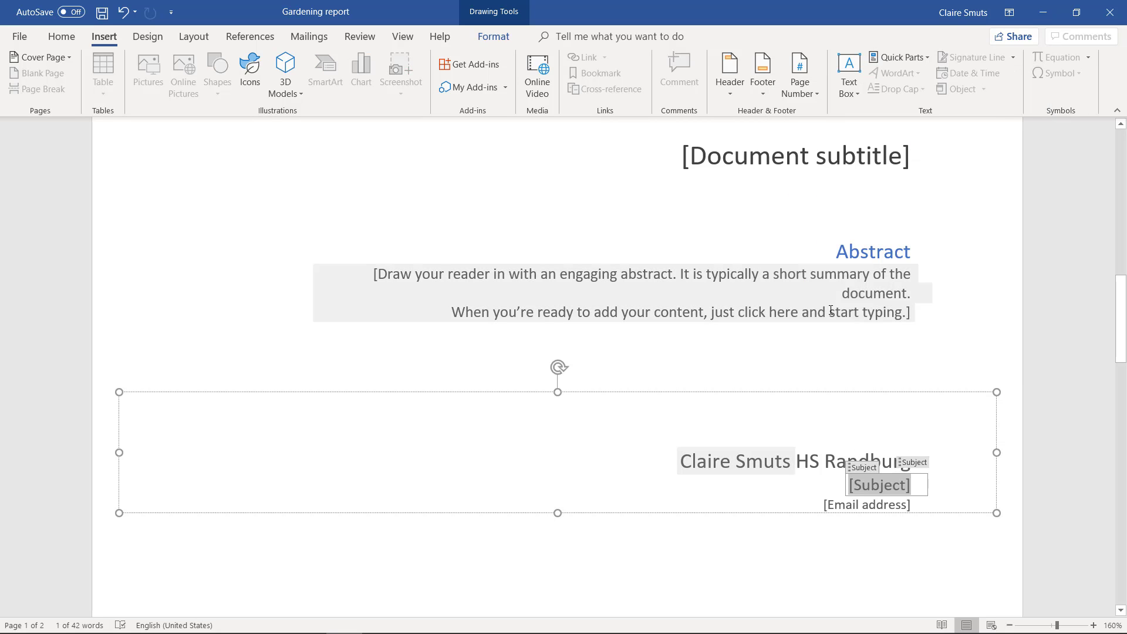
{"action": "type", "text": "Computer Applications Technology"}
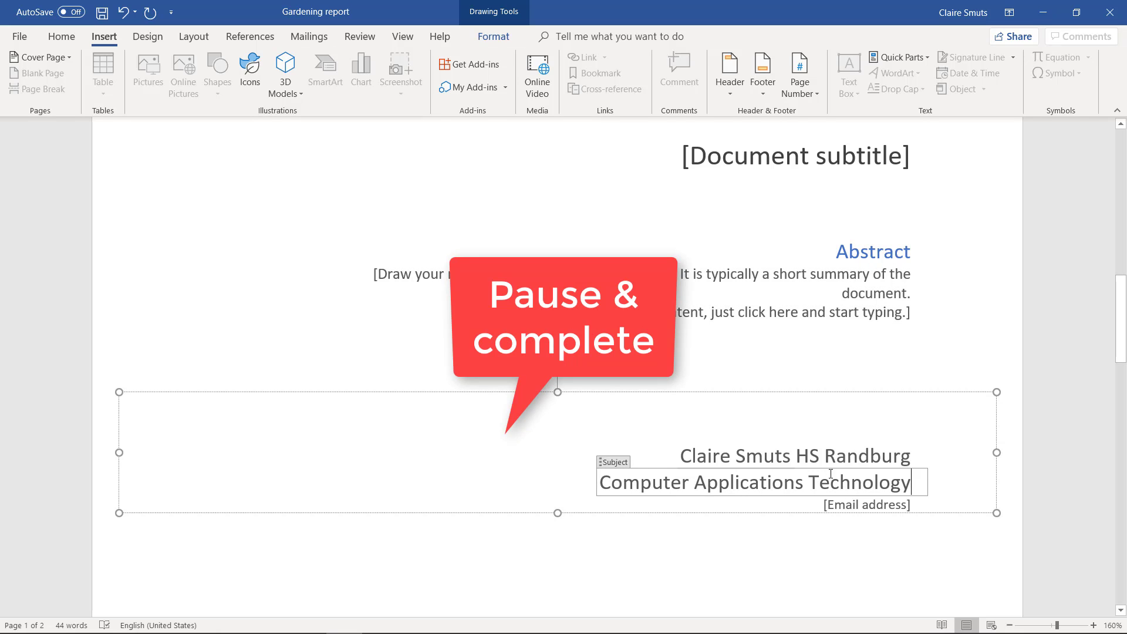
- Type GARDENING as the cover page's document title
{"action": "scroll", "coordinate": [854, 381], "scroll_direction": "up", "scroll_amount": 2}
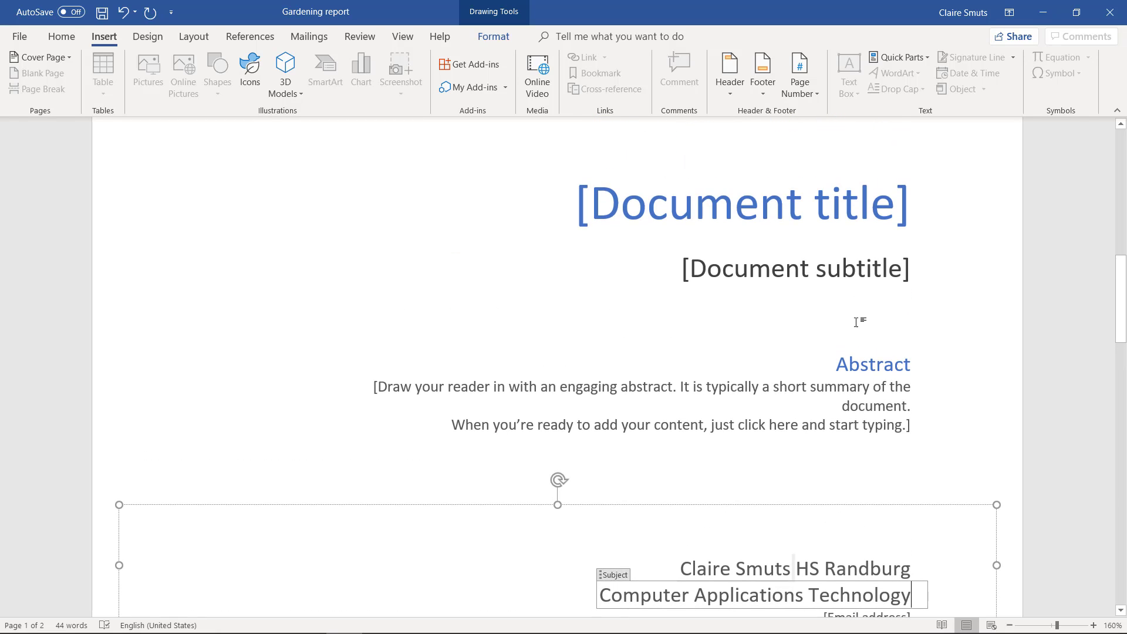
{"action": "left_click", "coordinate": [798, 208]}
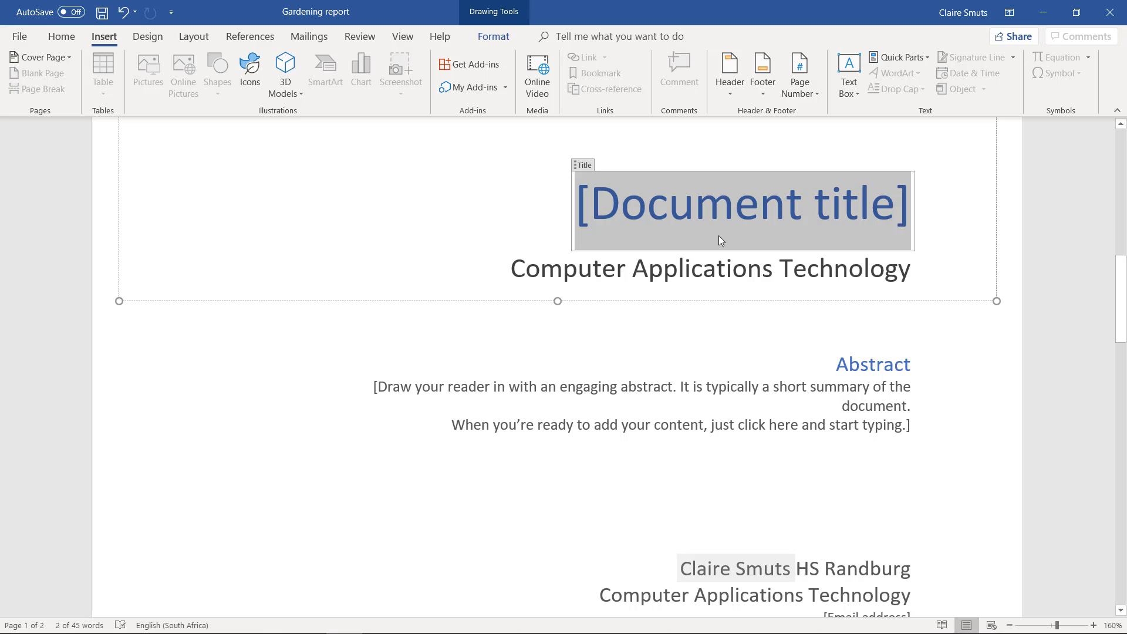
{"action": "type", "text": "G"}
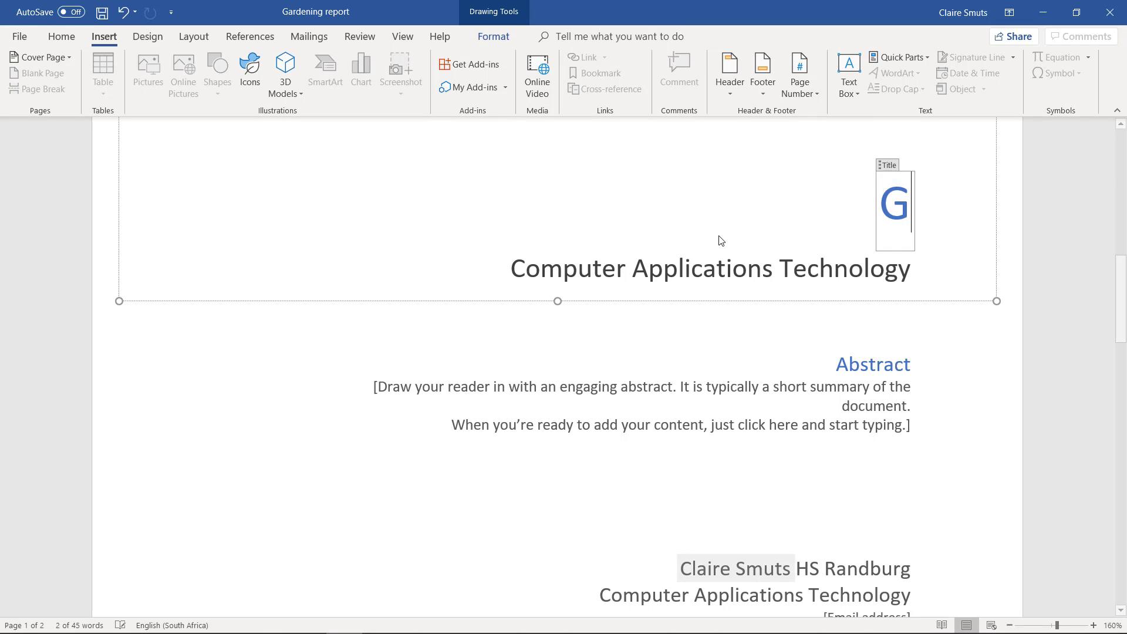
{"action": "type", "text": "ARDENING"}
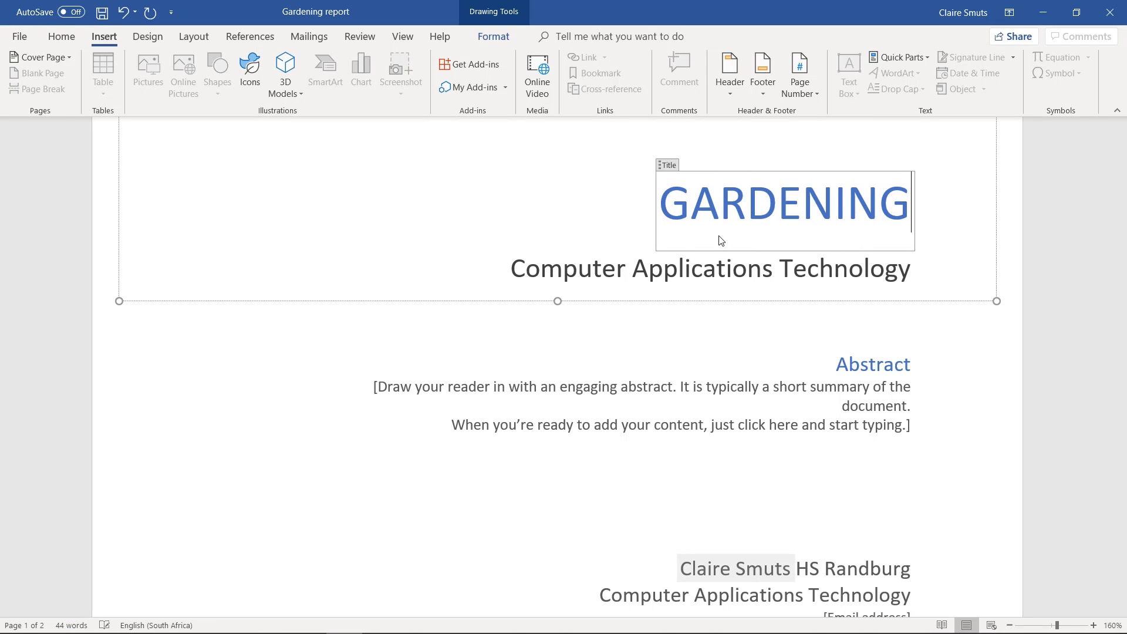
- Delete the Computer Applications Technology subtitle control and its empty line
{"action": "left_click", "coordinate": [733, 274]}
{"action": "scroll", "coordinate": [623, 325], "scroll_direction": "down", "scroll_amount": 2}
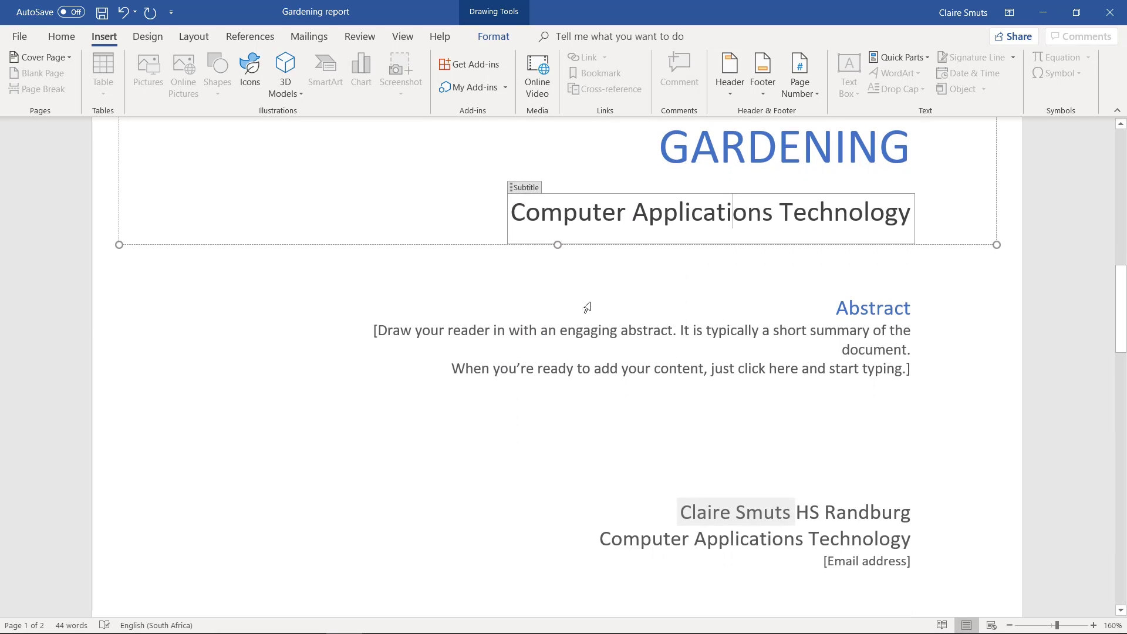
{"action": "left_click", "coordinate": [737, 537]}
{"action": "left_click", "coordinate": [593, 231]}
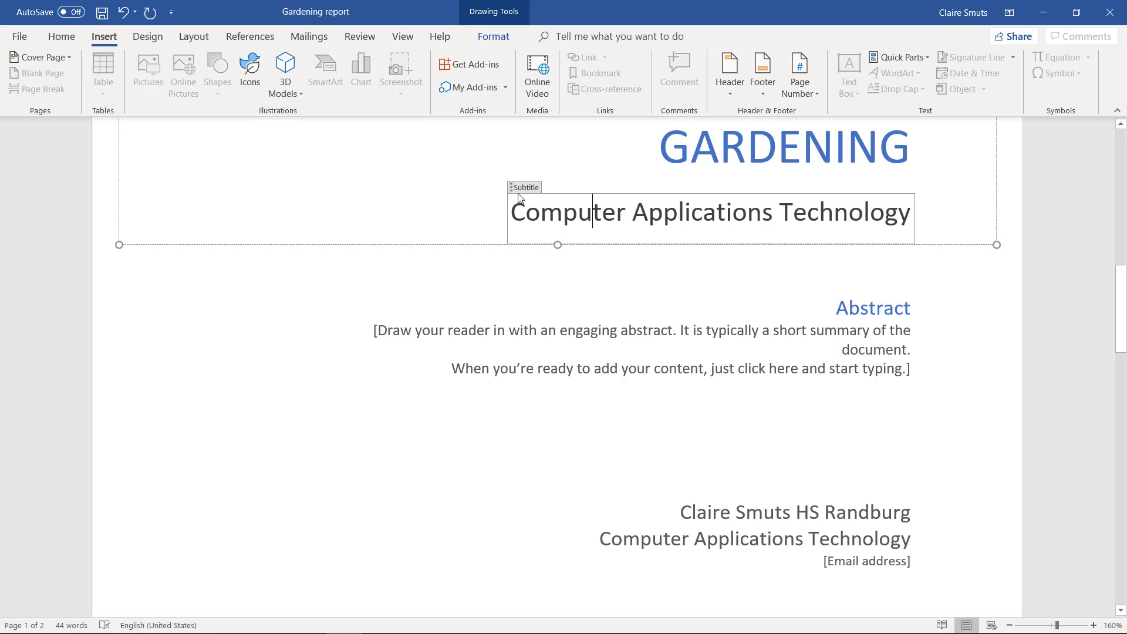
{"action": "left_click", "coordinate": [649, 540]}
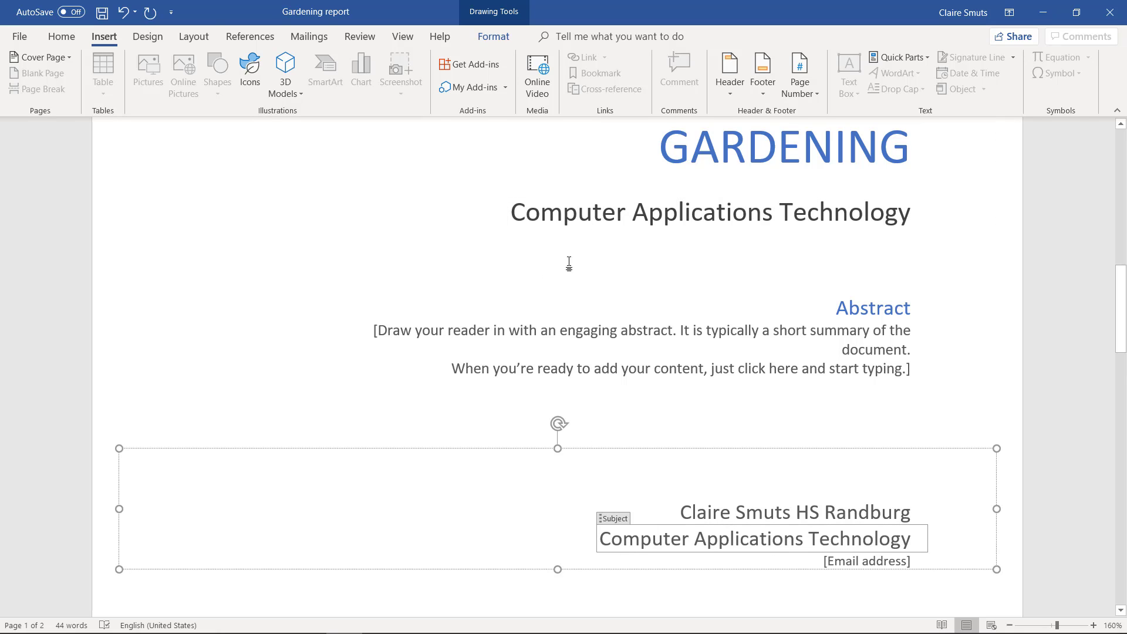
{"action": "left_click", "coordinate": [587, 215]}
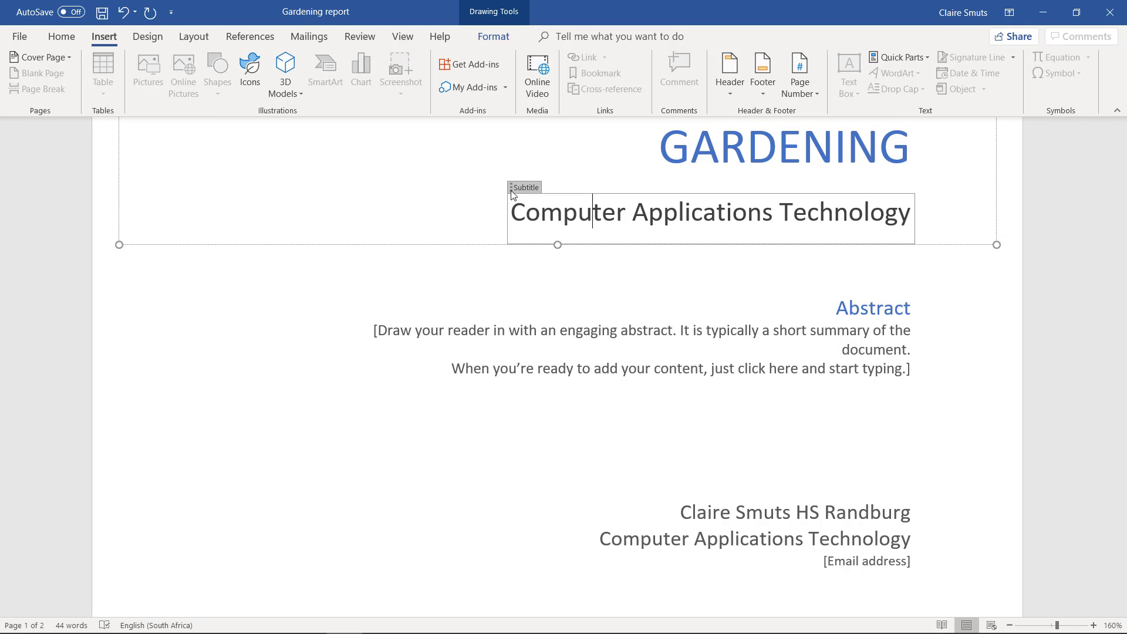
{"action": "left_click", "coordinate": [512, 188]}
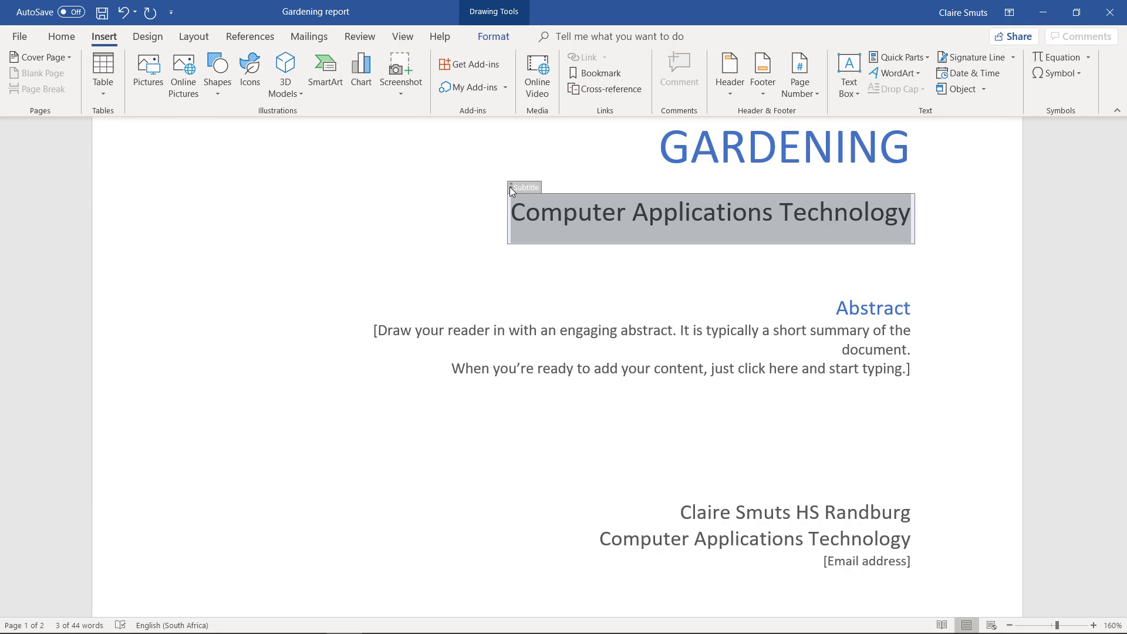
{"action": "left_click", "coordinate": [511, 191]}
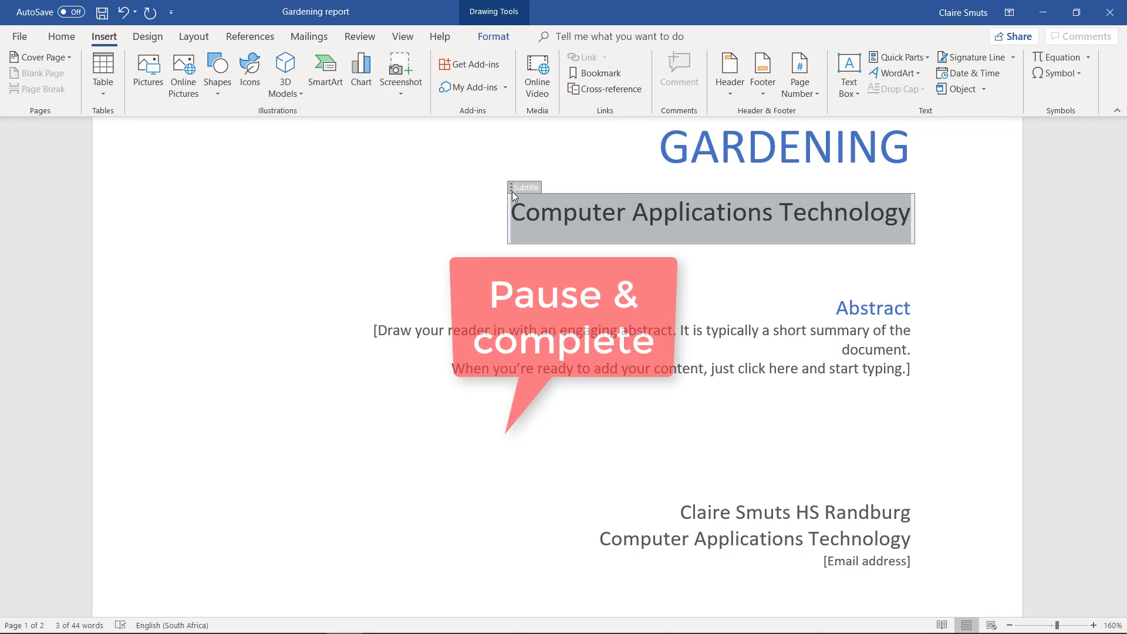
{"action": "key", "text": "Delete"}
{"action": "key", "text": "BackSpace"}
{"action": "key", "text": "BackSpace"}
{"action": "key", "text": "BackSpace"}
{"action": "key", "text": "BackSpace"}
{"action": "left_click", "coordinate": [514, 196]}
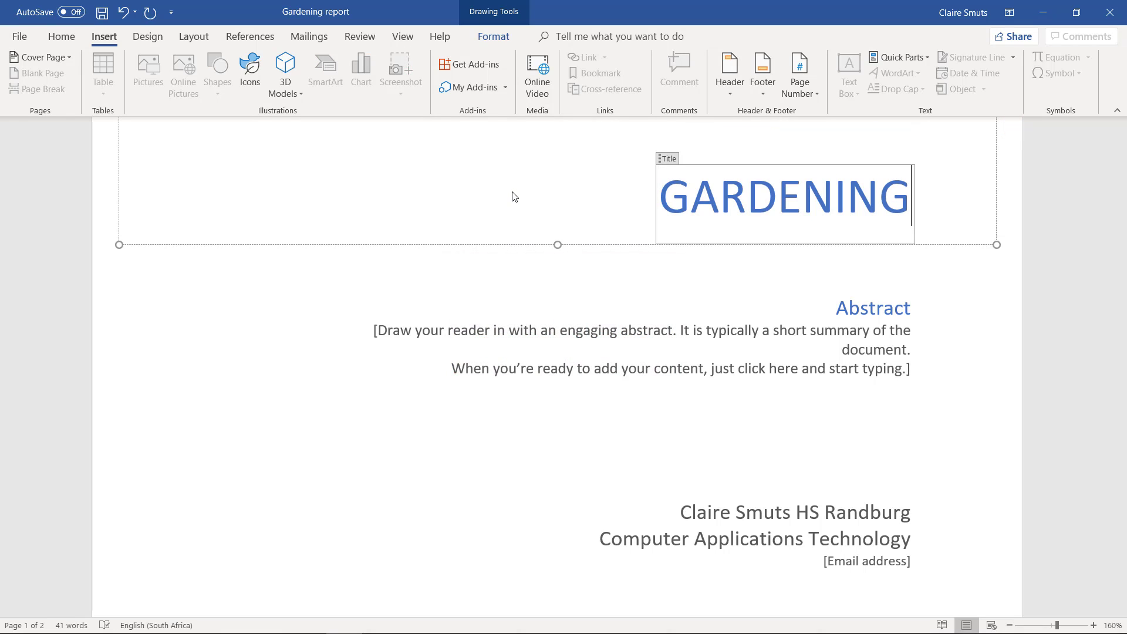
- Inspect the Abstract placeholder and the document property fields list without inserting anything
{"action": "left_click", "coordinate": [871, 328]}
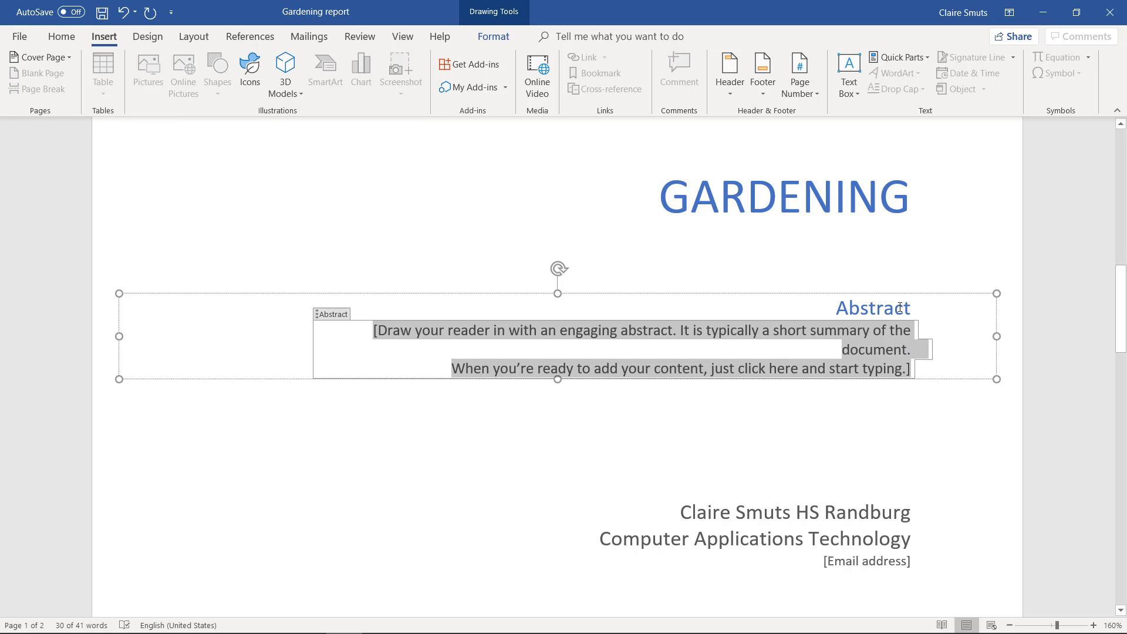
{"action": "left_click", "coordinate": [932, 314]}
{"action": "left_click", "coordinate": [862, 350]}
{"action": "left_click", "coordinate": [931, 312]}
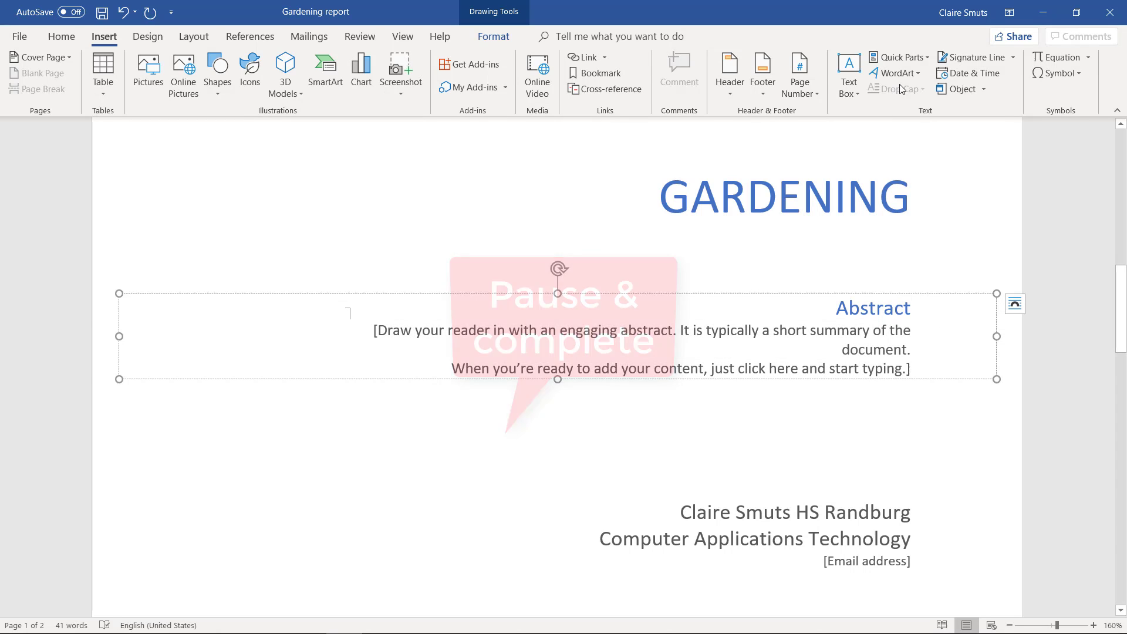
{"action": "left_click", "coordinate": [898, 57]}
{"action": "mouse_move", "coordinate": [966, 94]}
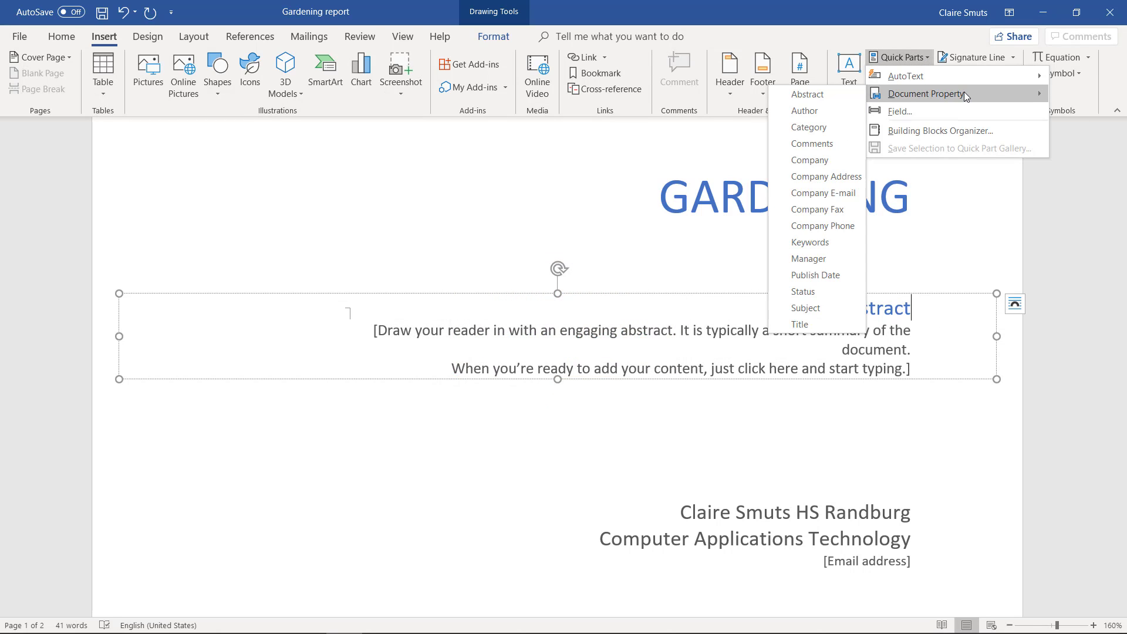
{"action": "key", "text": "Escape"}
{"action": "key", "text": "Escape"}
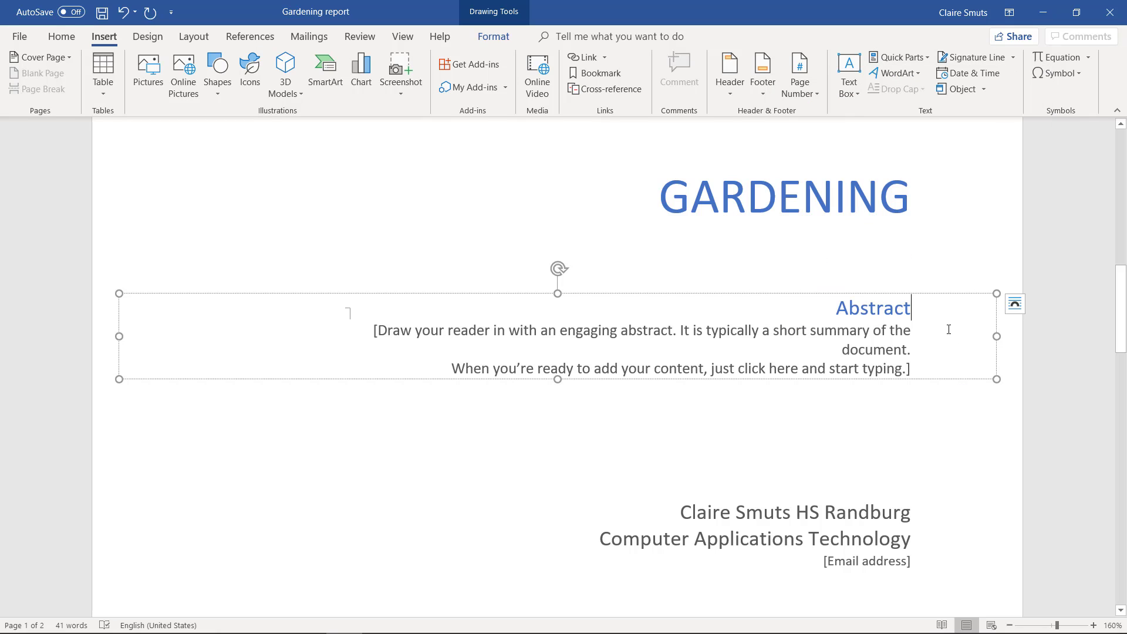
{"action": "left_click", "coordinate": [934, 294]}
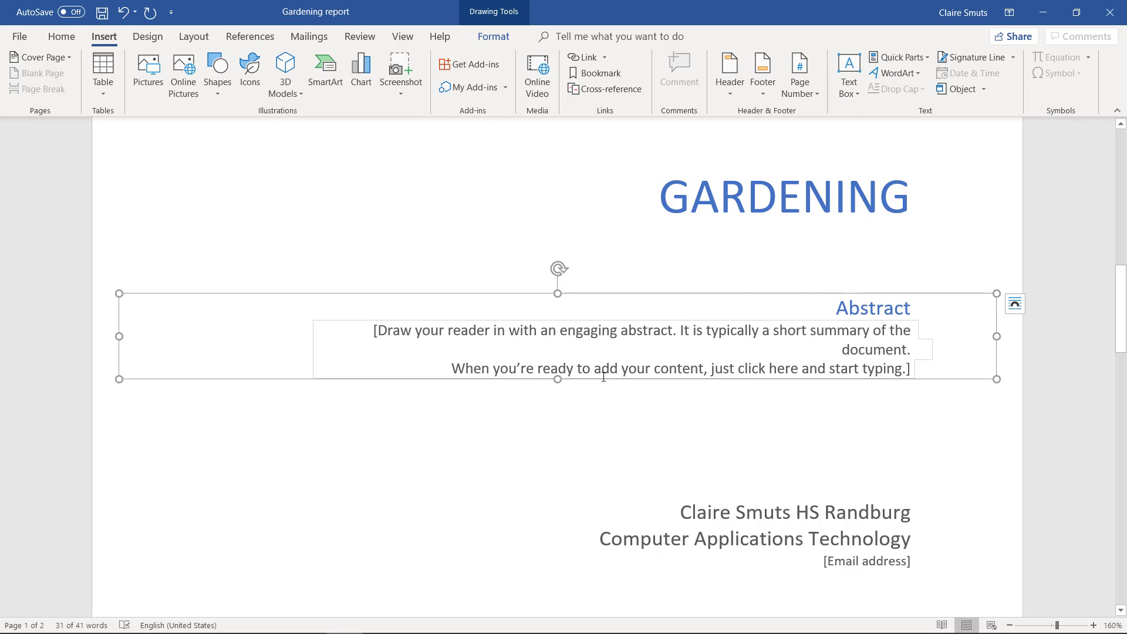
- Delete the [Email address] placeholder from the cover's author block
{"action": "left_click", "coordinate": [825, 553]}
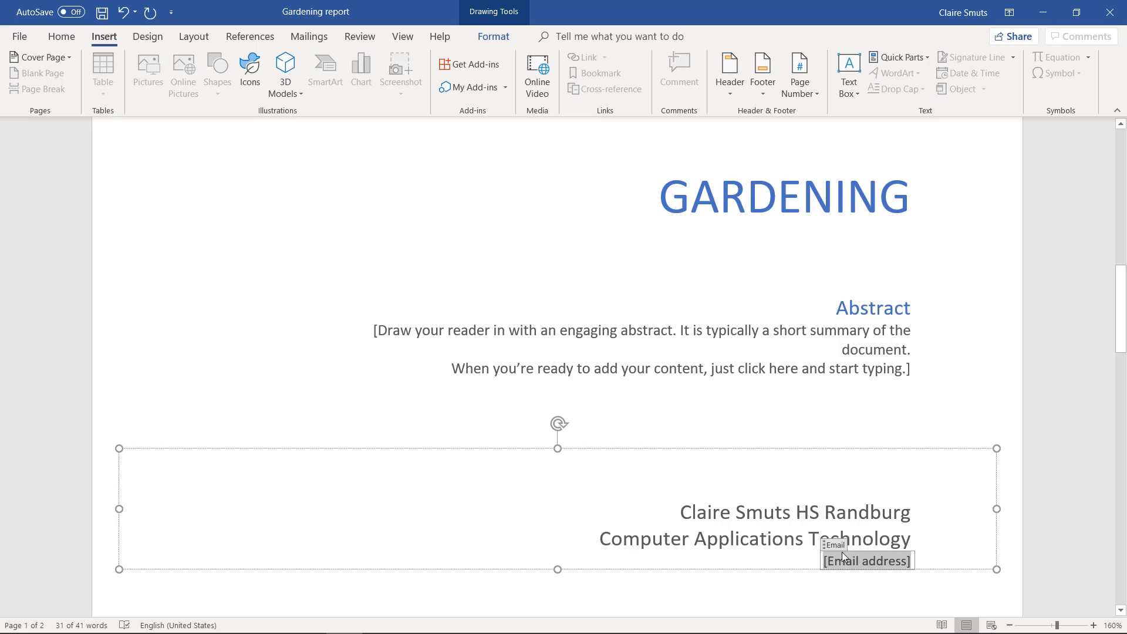
{"action": "key", "text": "Delete"}
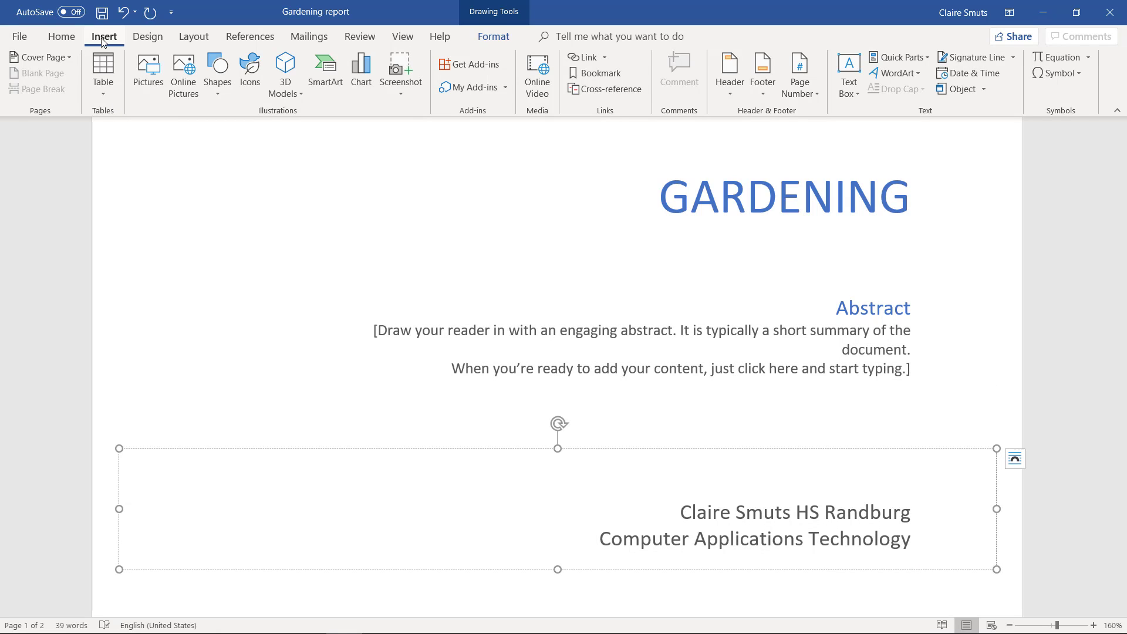
{"action": "left_click", "coordinate": [849, 77]}
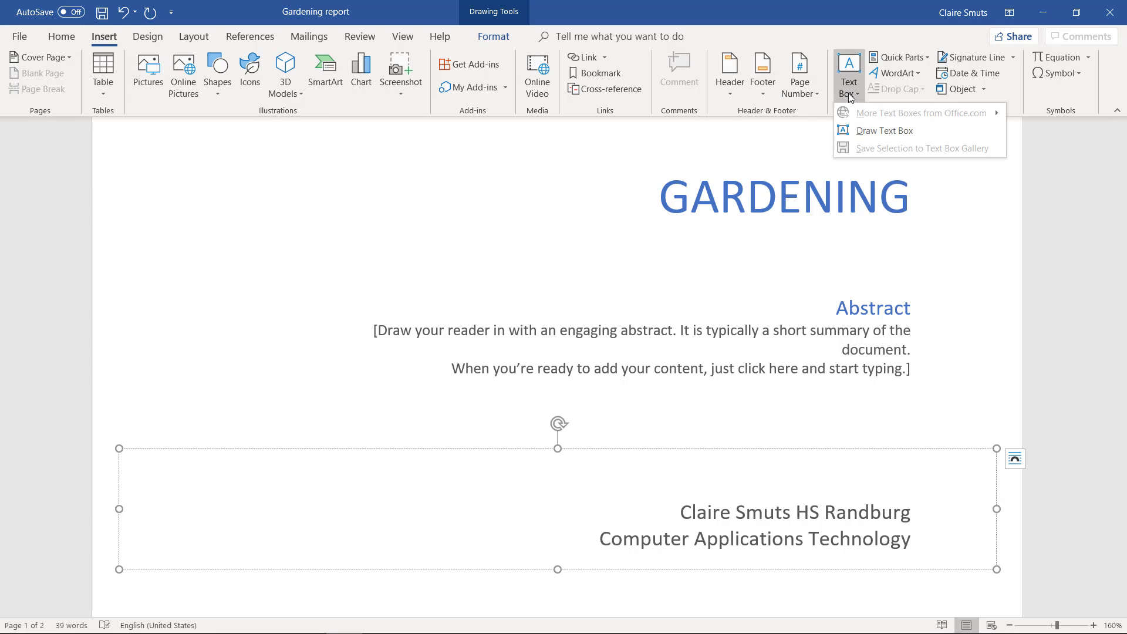
{"action": "key", "text": "Escape"}
- Zoom out, scroll down to the blank second page and switch to the guidelines PDF
{"action": "scroll", "coordinate": [452, 305], "scroll_direction": "down", "scroll_amount": 10}
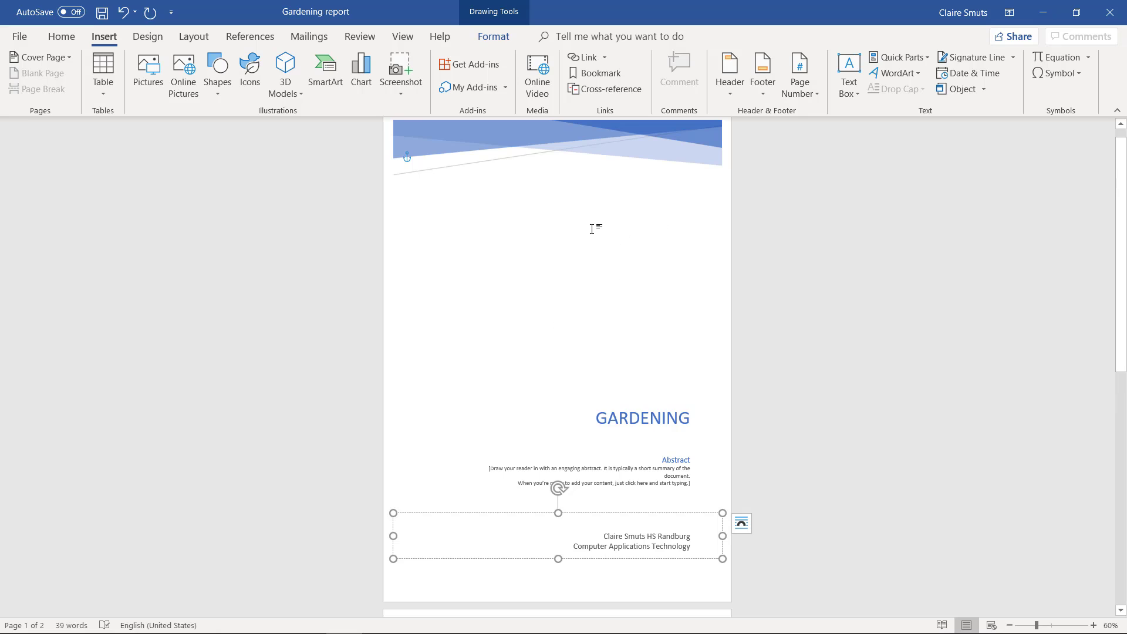
{"action": "left_click", "coordinate": [576, 237]}
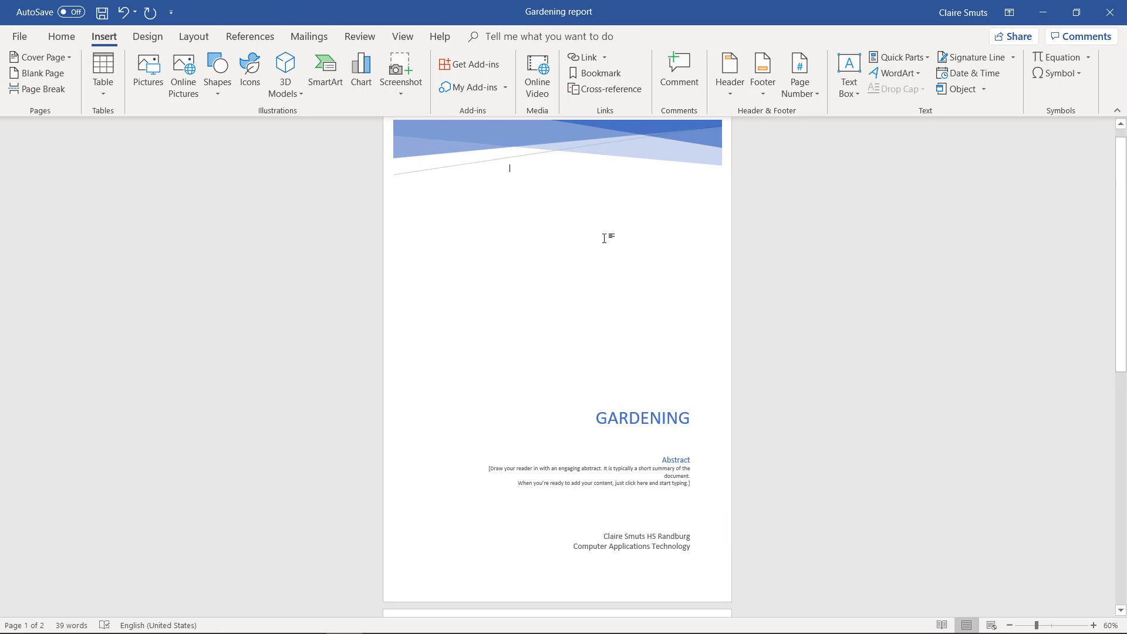
{"action": "left_click", "coordinate": [587, 475]}
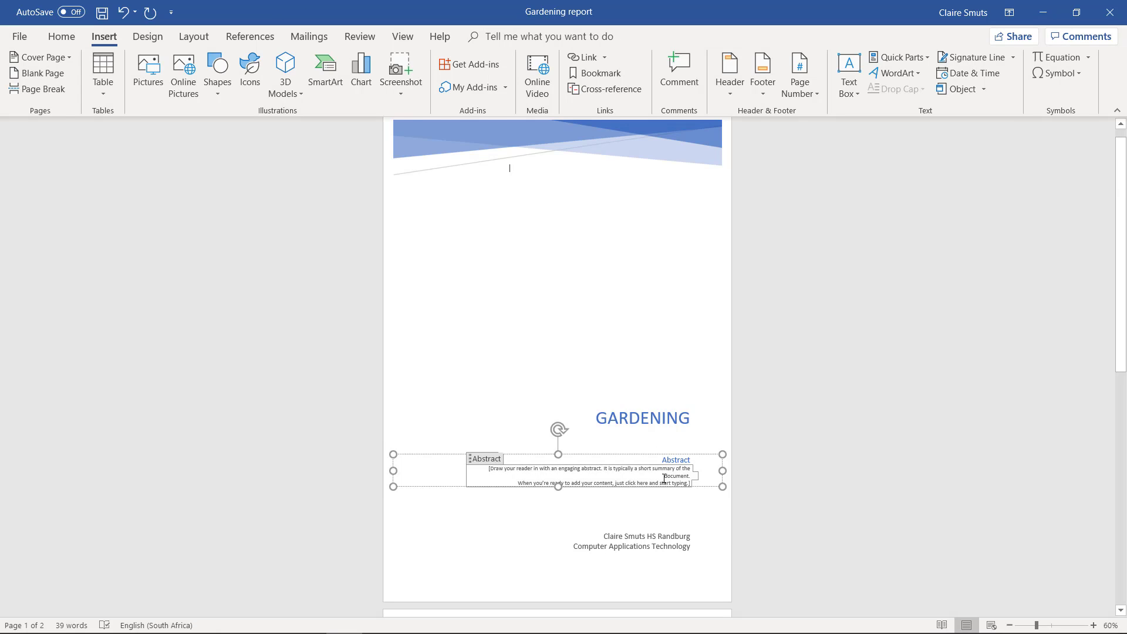
{"action": "left_click", "coordinate": [793, 469]}
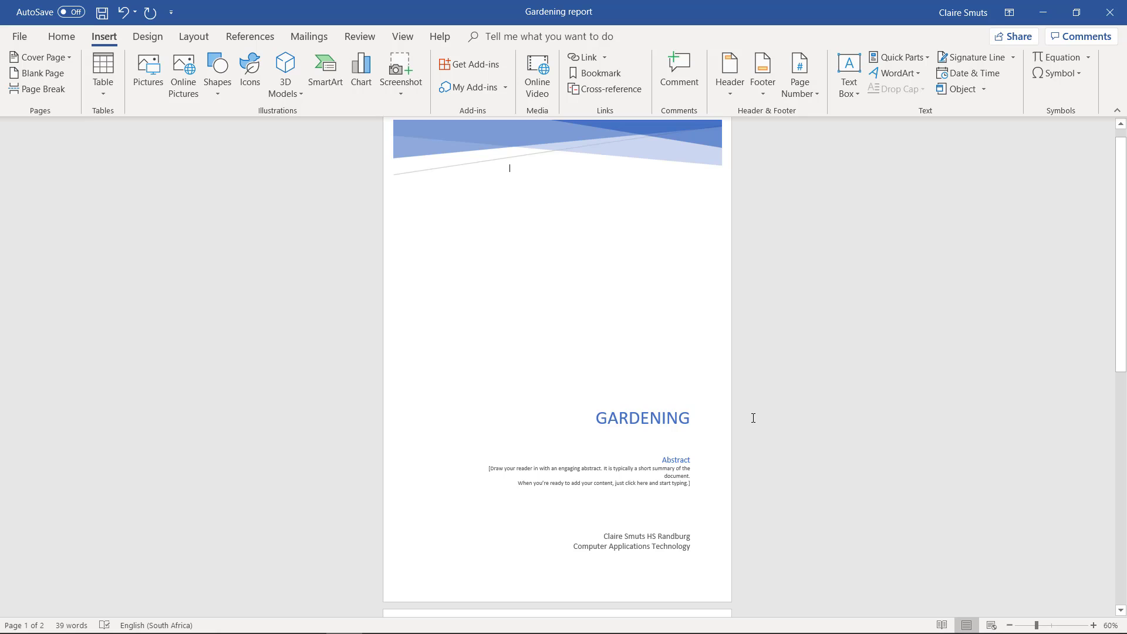
{"action": "scroll", "coordinate": [753, 417], "scroll_direction": "down", "scroll_amount": 3}
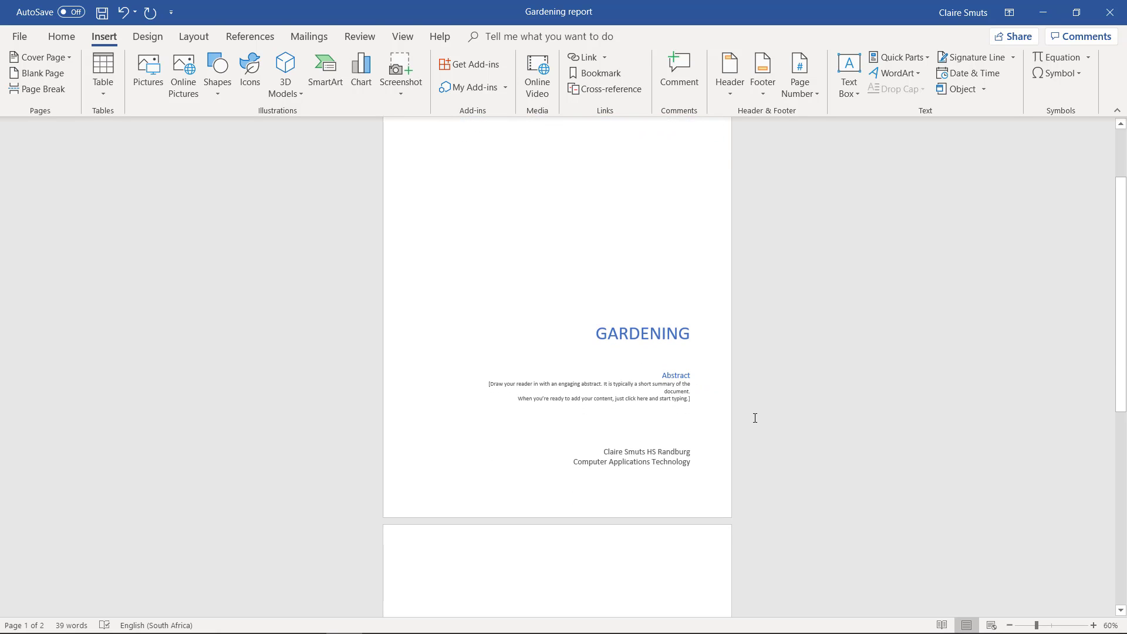
{"action": "scroll", "coordinate": [753, 417], "scroll_direction": "down", "scroll_amount": 8}
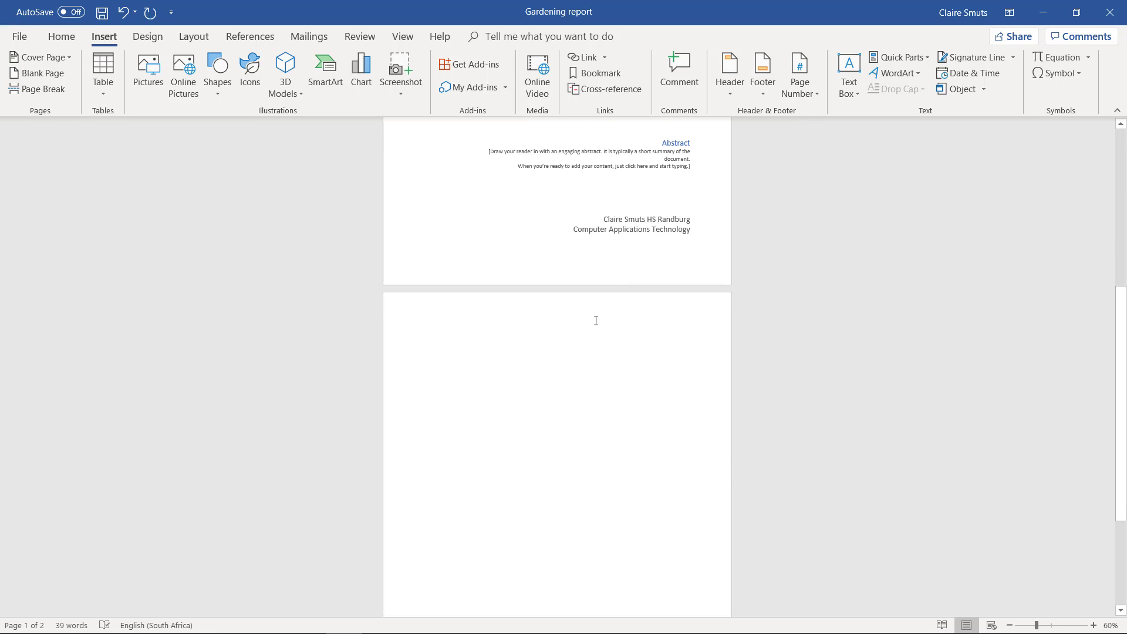
{"action": "scroll", "coordinate": [611, 370], "scroll_direction": "down", "scroll_amount": 2}
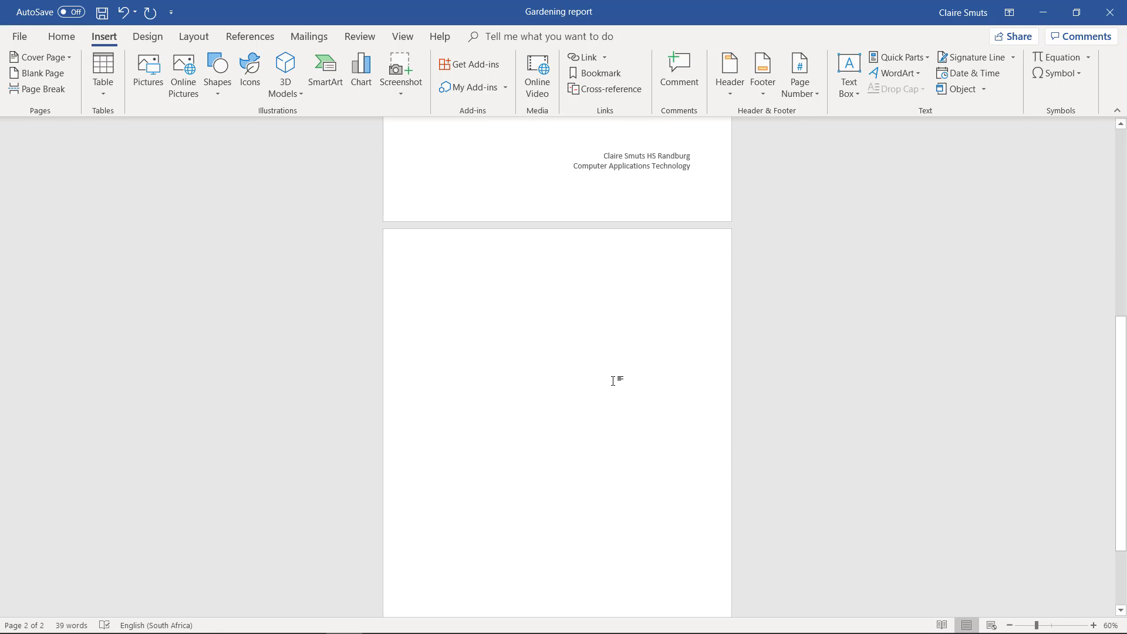
{"action": "key", "text": "alt+Tab"}
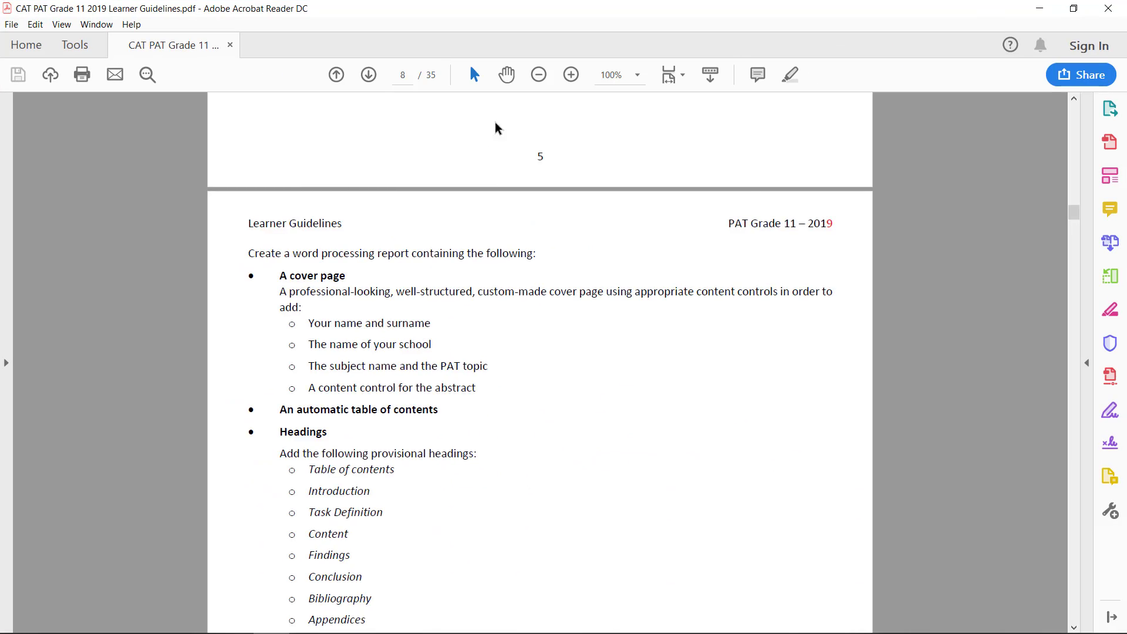
- Copy the eight provisional headings, Table of contents through Appendices, from the guidelines PDF, then return to Word
{"action": "scroll", "coordinate": [506, 296], "scroll_direction": "down", "scroll_amount": 5}
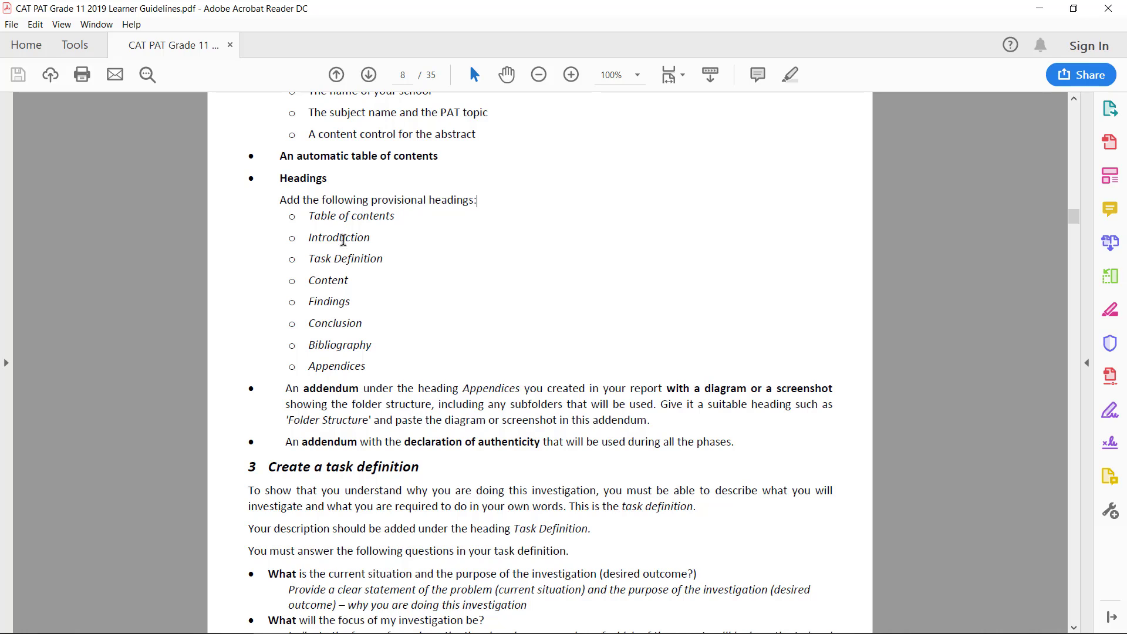
{"action": "left_click", "coordinate": [297, 175]}
{"action": "left_click_drag", "start_coordinate": [309, 215], "coordinate": [372, 365]}
{"action": "right_click", "coordinate": [350, 222]}
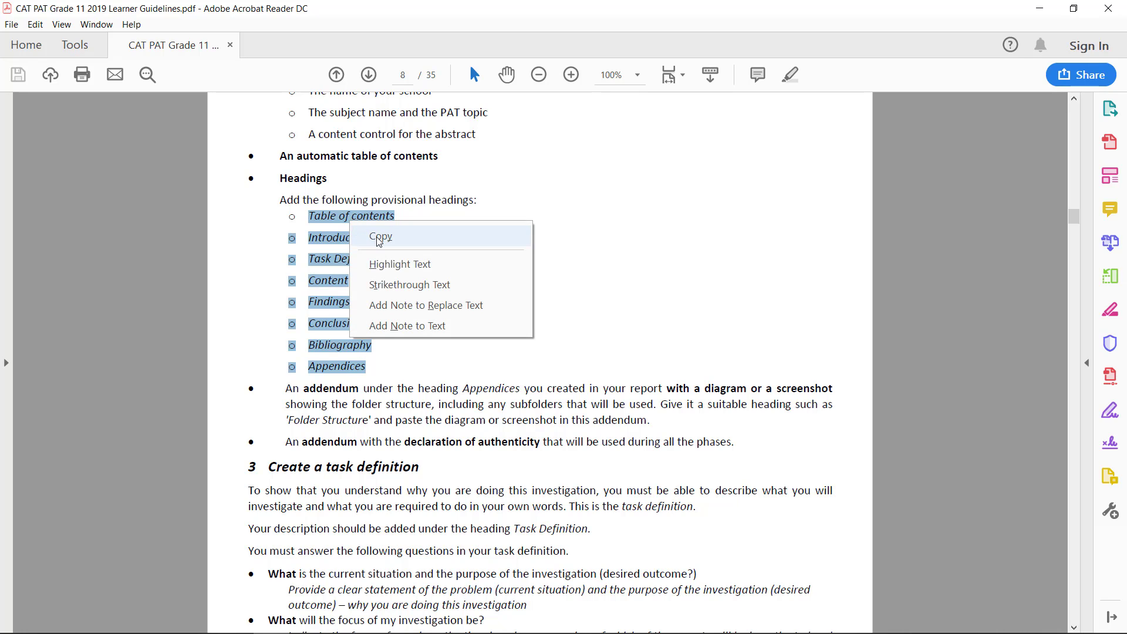
{"action": "left_click", "coordinate": [376, 236]}
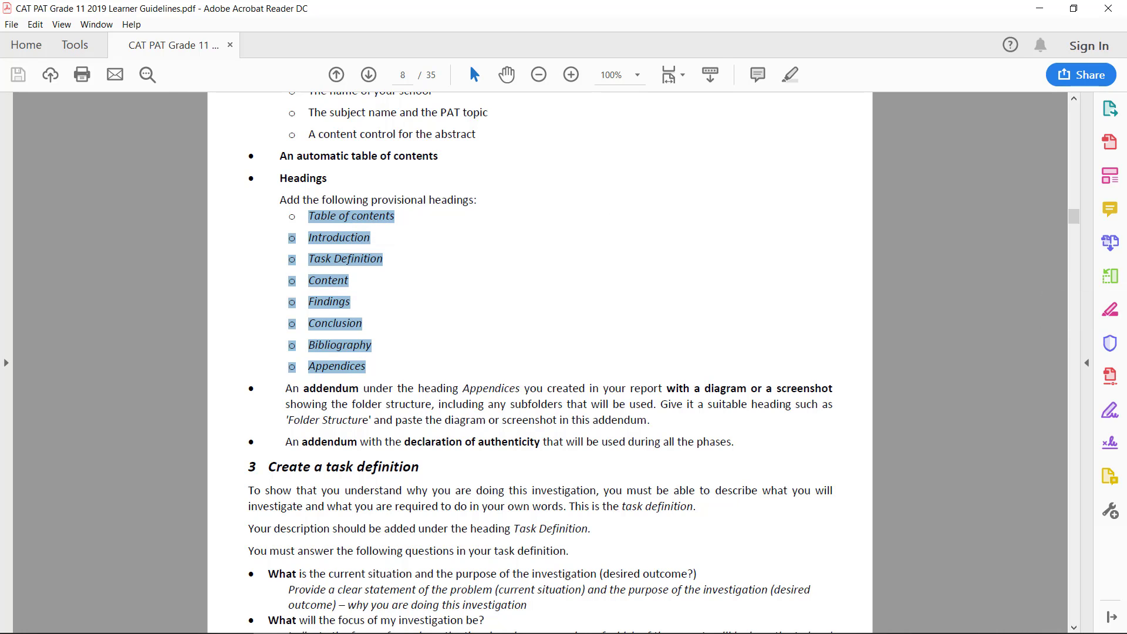
{"action": "key", "text": "alt+Tab"}
- Paste the copied headings onto page 2 as plain text
{"action": "scroll", "coordinate": [457, 282], "scroll_direction": "up", "scroll_amount": 4, "text": "ctrl"}
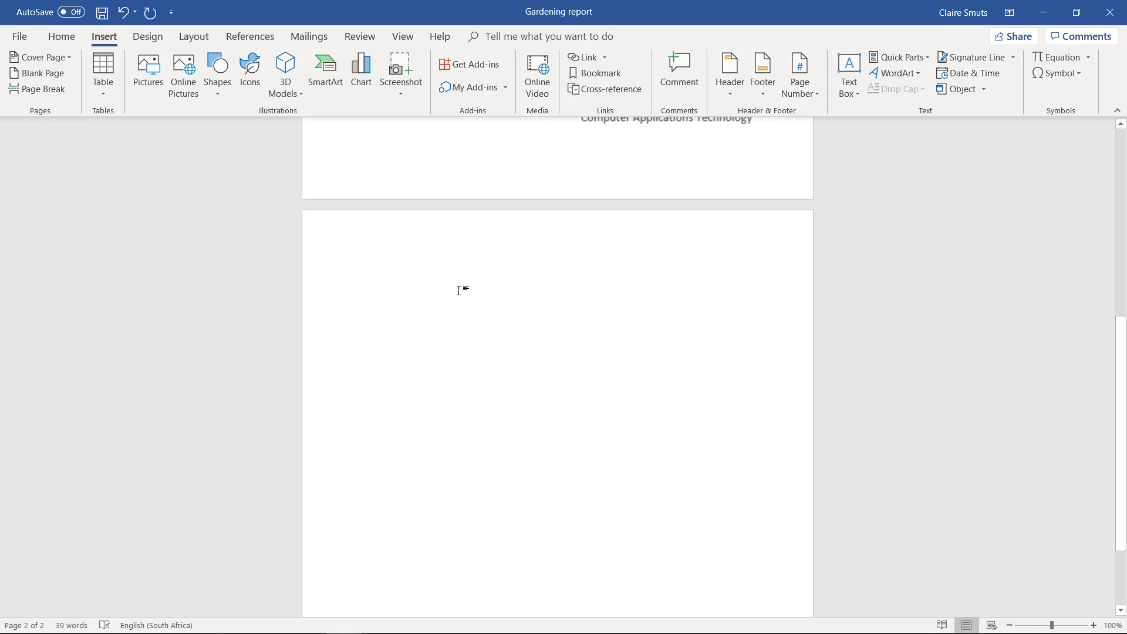
{"action": "right_click", "coordinate": [353, 278]}
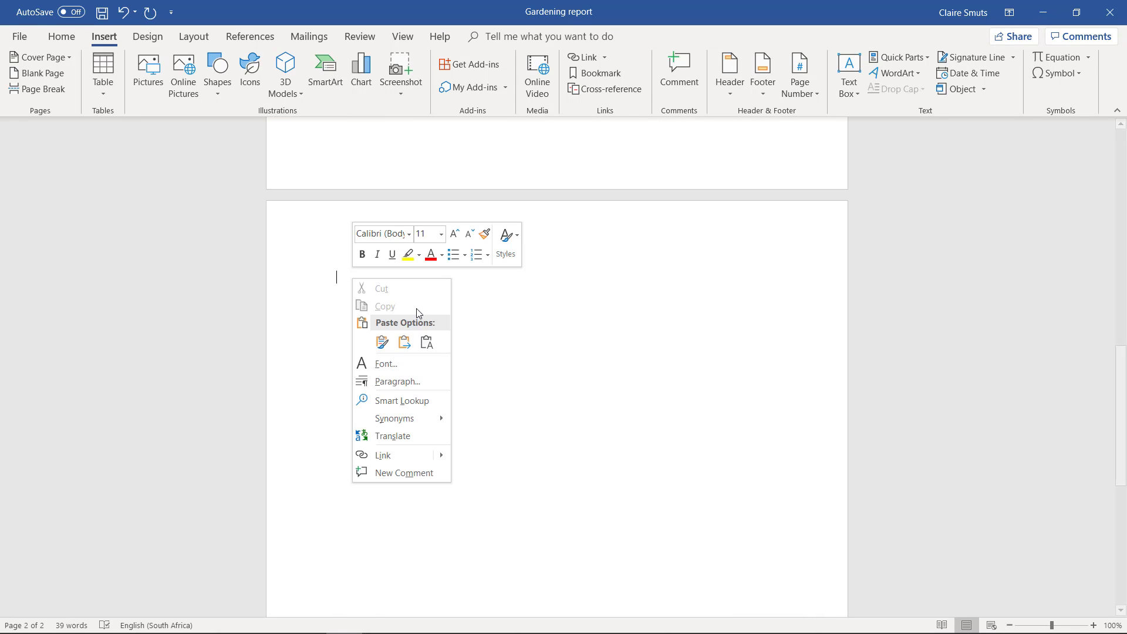
{"action": "left_click", "coordinate": [428, 343]}
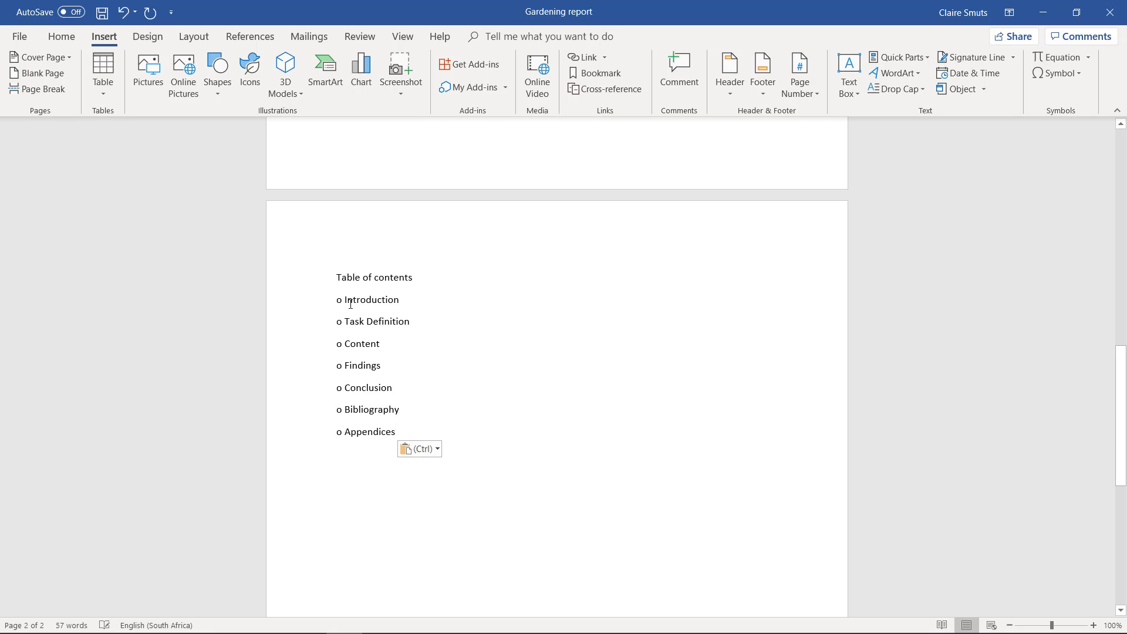
- Remove the leftover bullet markers in front of each pasted heading
{"action": "key", "text": "Delete"}
{"action": "key", "text": "Delete"}
{"action": "key", "text": "Delete"}
{"action": "key", "text": "Delete"}
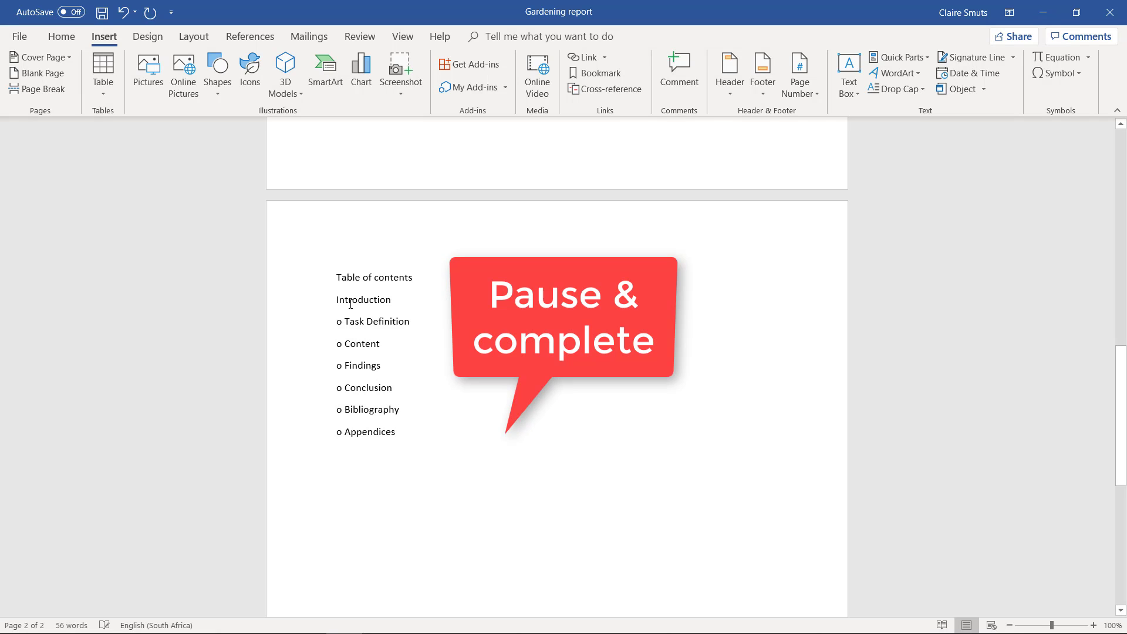
{"action": "key", "text": "Down"}
{"action": "key", "text": "Delete"}
{"action": "key", "text": "Delete"}
{"action": "key", "text": "Down"}
{"action": "key", "text": "Delete"}
{"action": "key", "text": "Delete"}
{"action": "key", "text": "Down"}
{"action": "key", "text": "Delete"}
{"action": "key", "text": "Delete"}
{"action": "key", "text": "Down"}
{"action": "key", "text": "Delete"}
{"action": "key", "text": "Delete"}
{"action": "key", "text": "Down"}
{"action": "key", "text": "Delete"}
{"action": "key", "text": "Delete"}
{"action": "key", "text": "Up"}
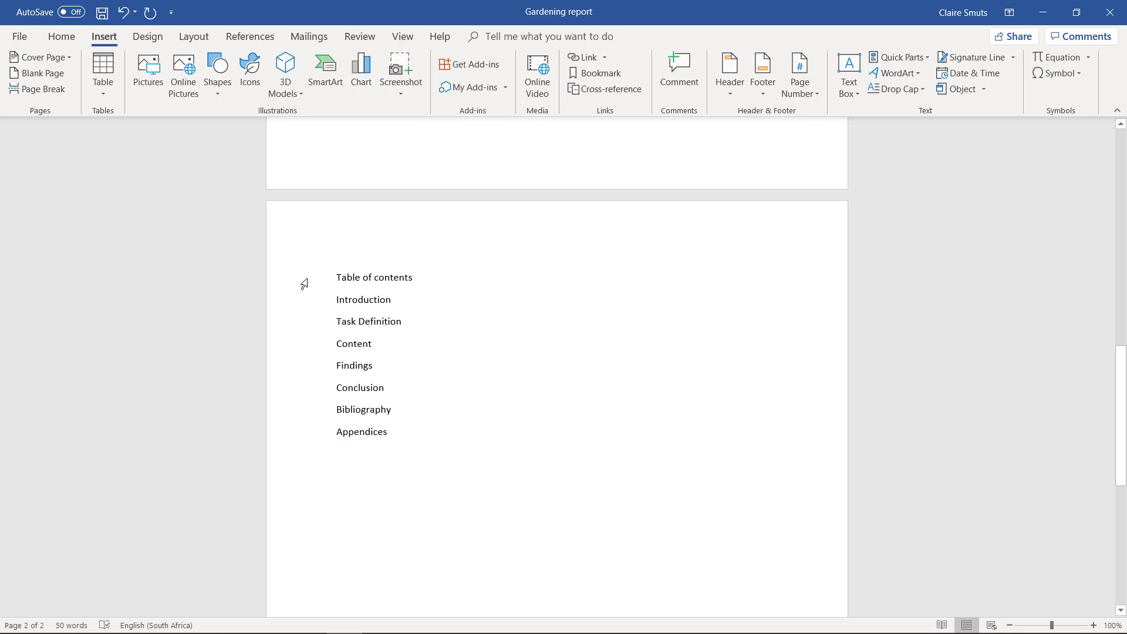
- Style all eight headings as Heading 1 and return to the guidelines PDF
{"action": "left_click_drag", "start_coordinate": [304, 284], "coordinate": [300, 431]}
{"action": "left_click", "coordinate": [62, 36]}
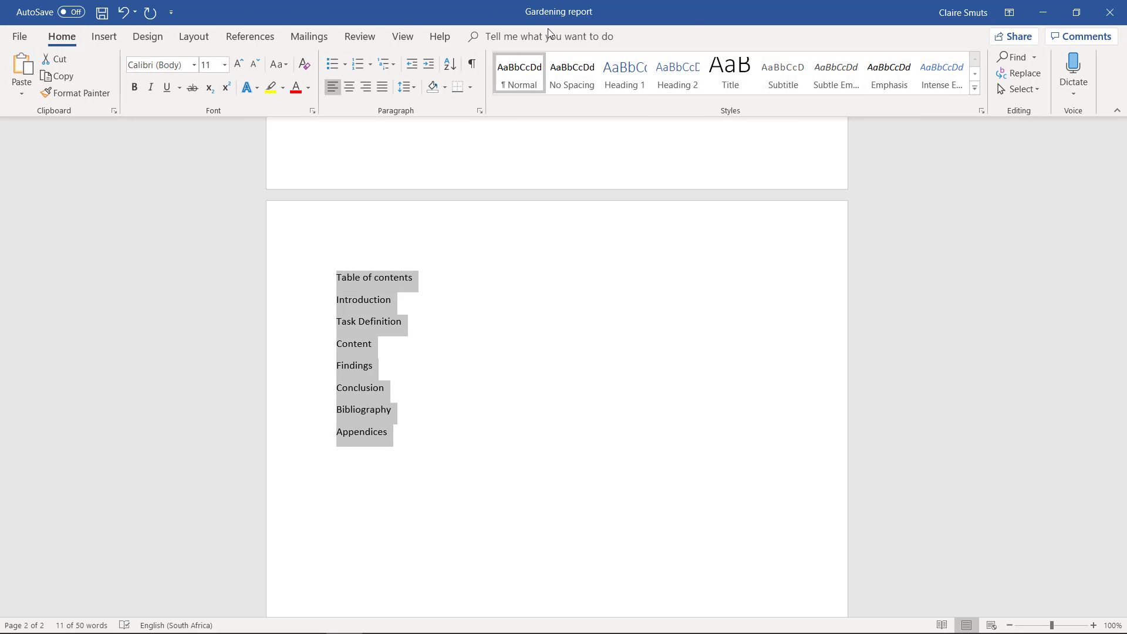
{"action": "left_click", "coordinate": [641, 87]}
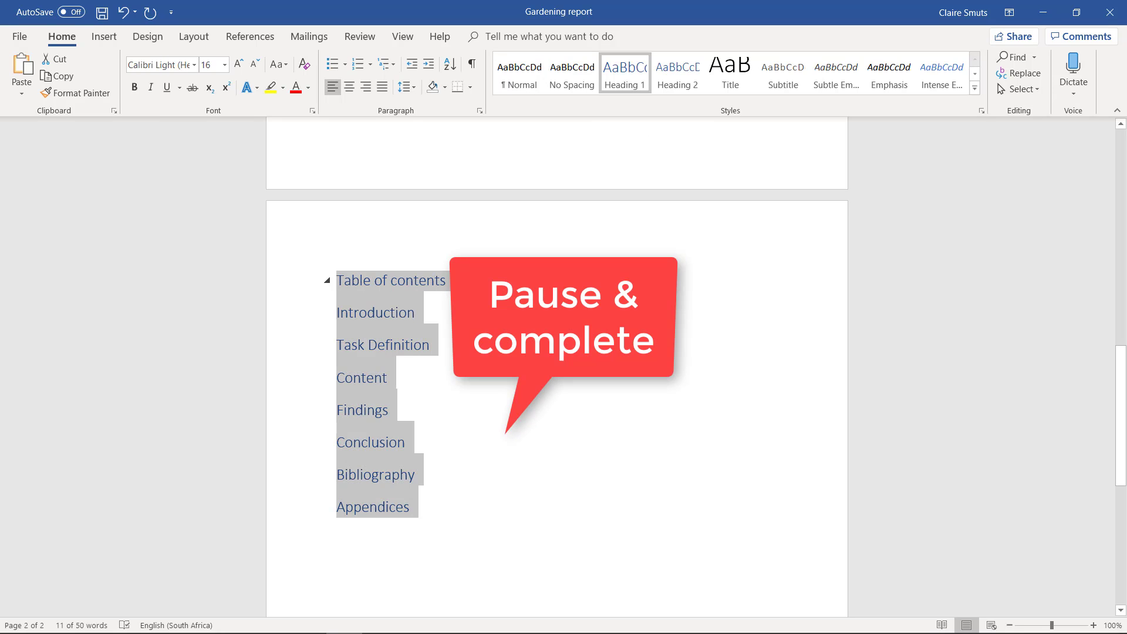
{"action": "left_click", "coordinate": [468, 282]}
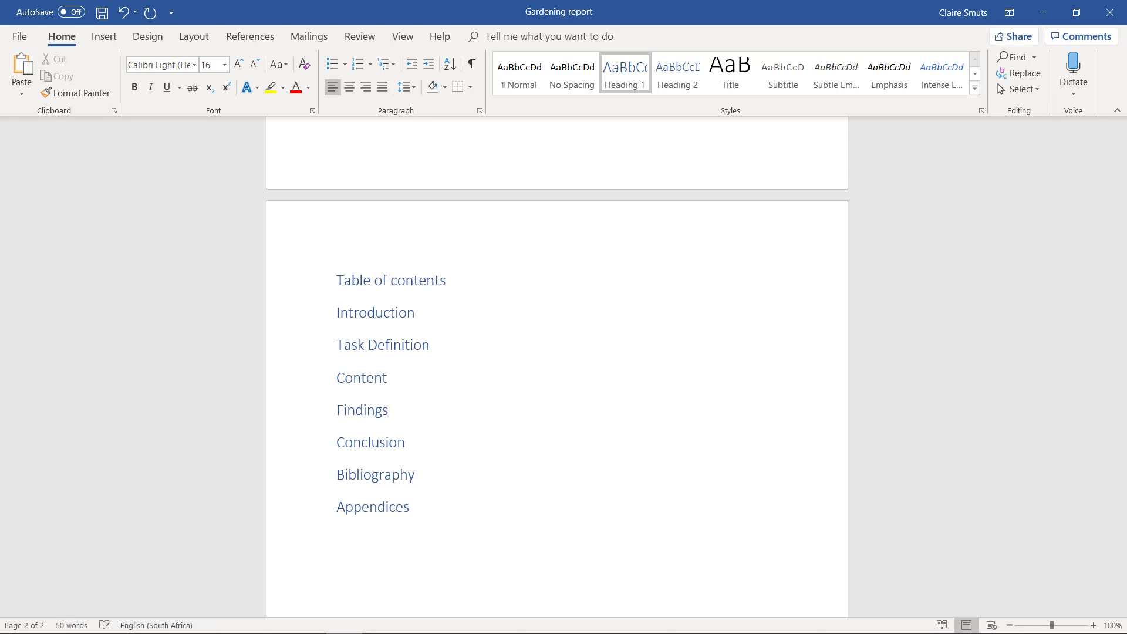
{"action": "key", "text": "alt+Tab"}
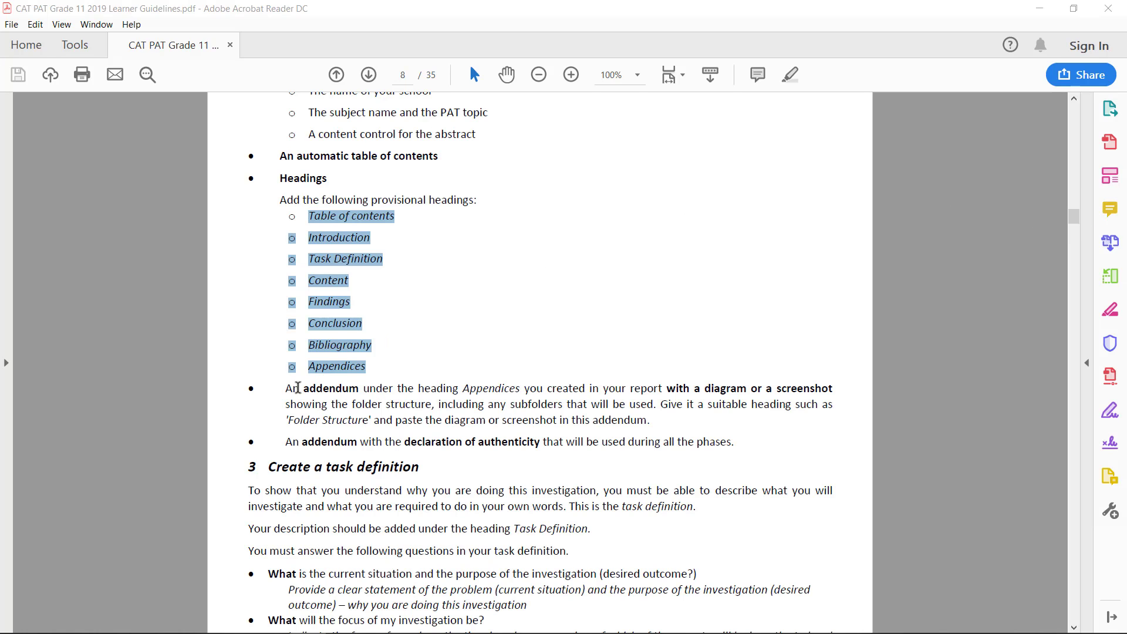
- Highlight 'addendum', 'Folder Structure', 'declaration of authenticity' and 'Appendices' in the requirements to review them
{"action": "double_click", "coordinate": [321, 388]}
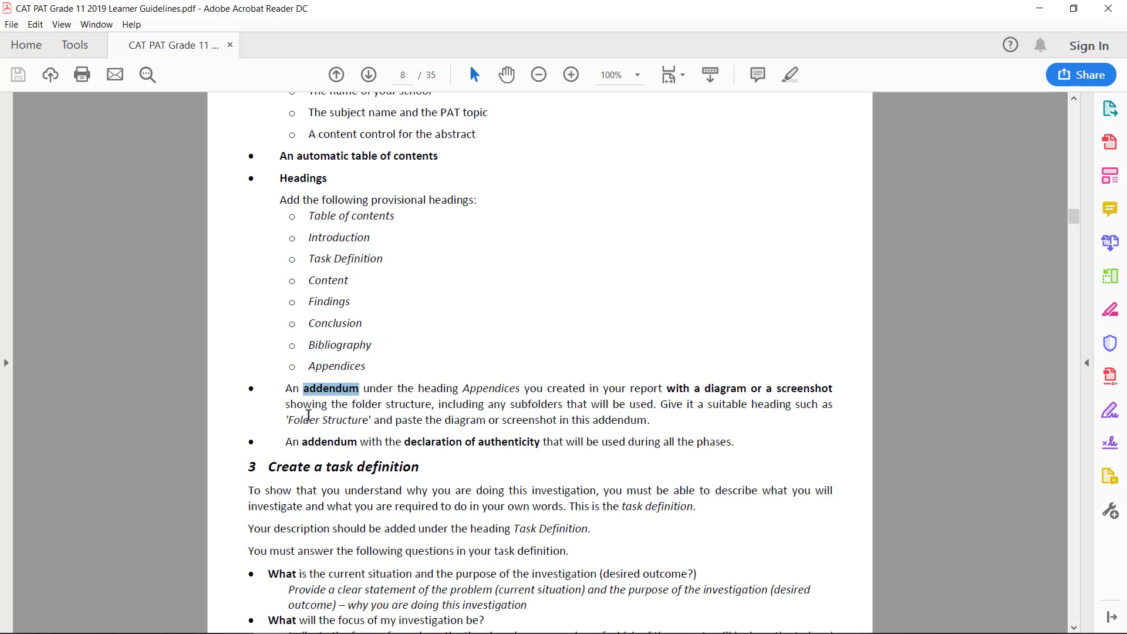
{"action": "left_click_drag", "start_coordinate": [288, 420], "coordinate": [368, 421]}
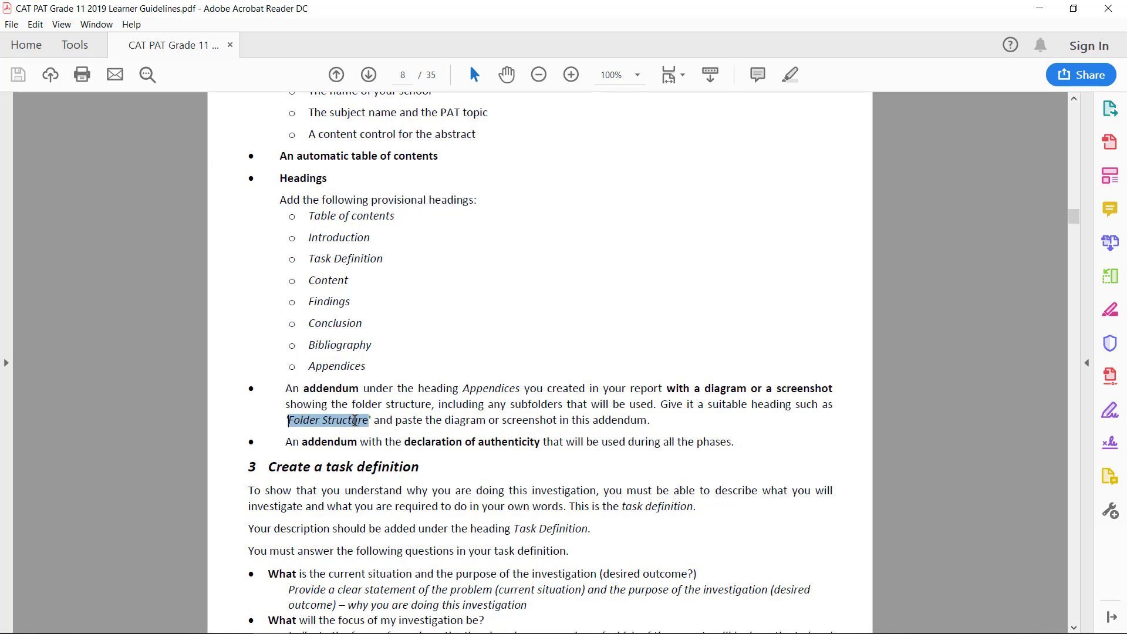
{"action": "double_click", "coordinate": [321, 441]}
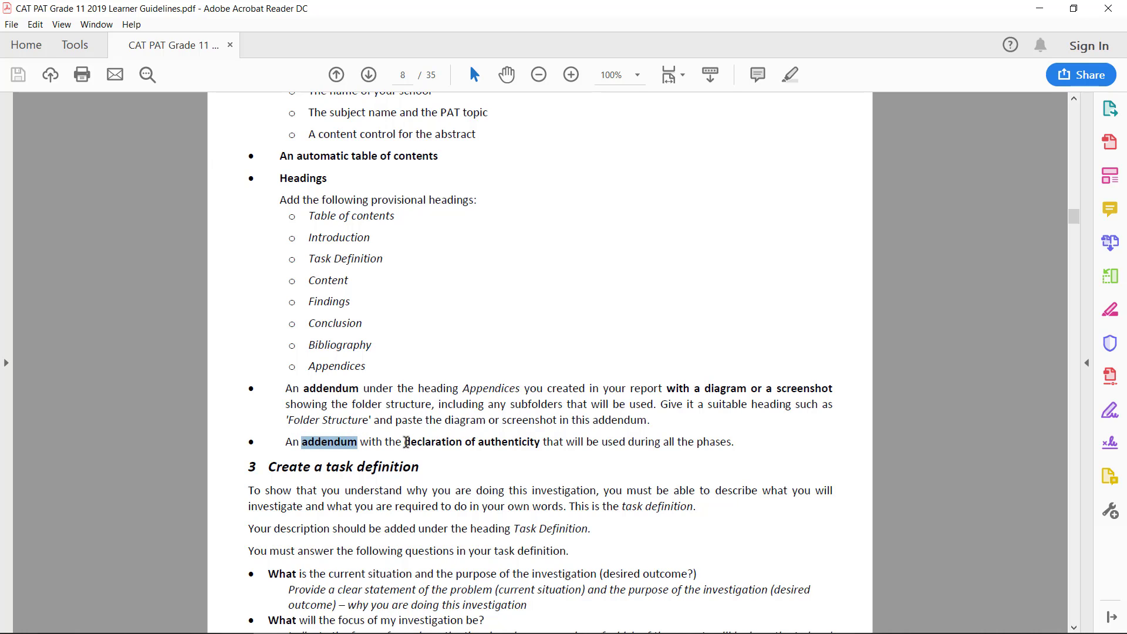
{"action": "left_click_drag", "start_coordinate": [404, 442], "coordinate": [538, 441]}
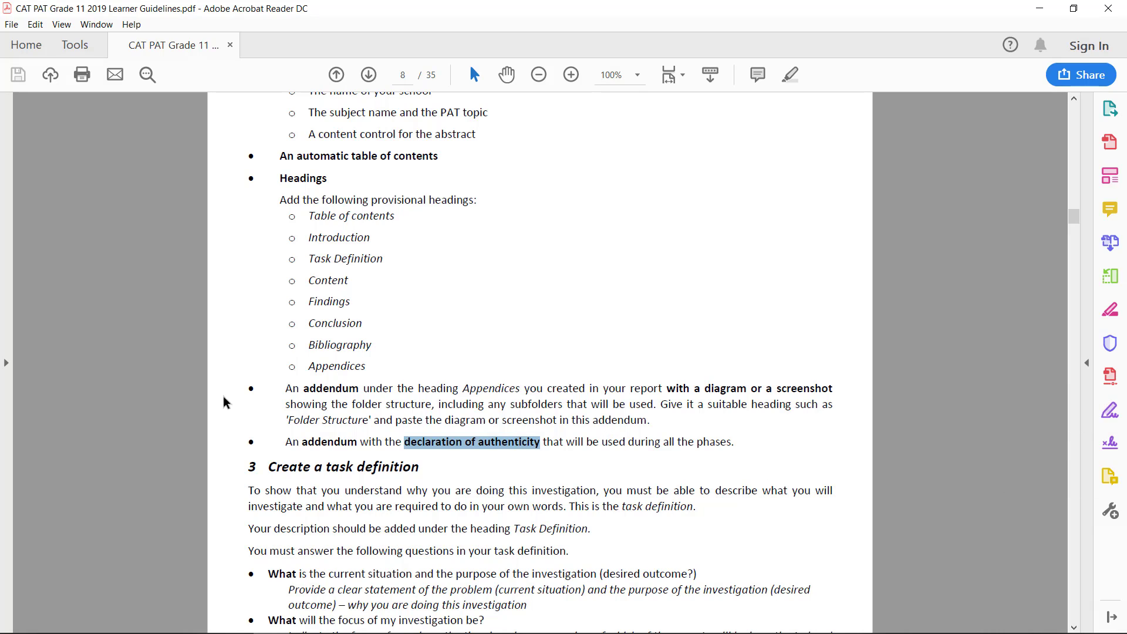
{"action": "double_click", "coordinate": [350, 364]}
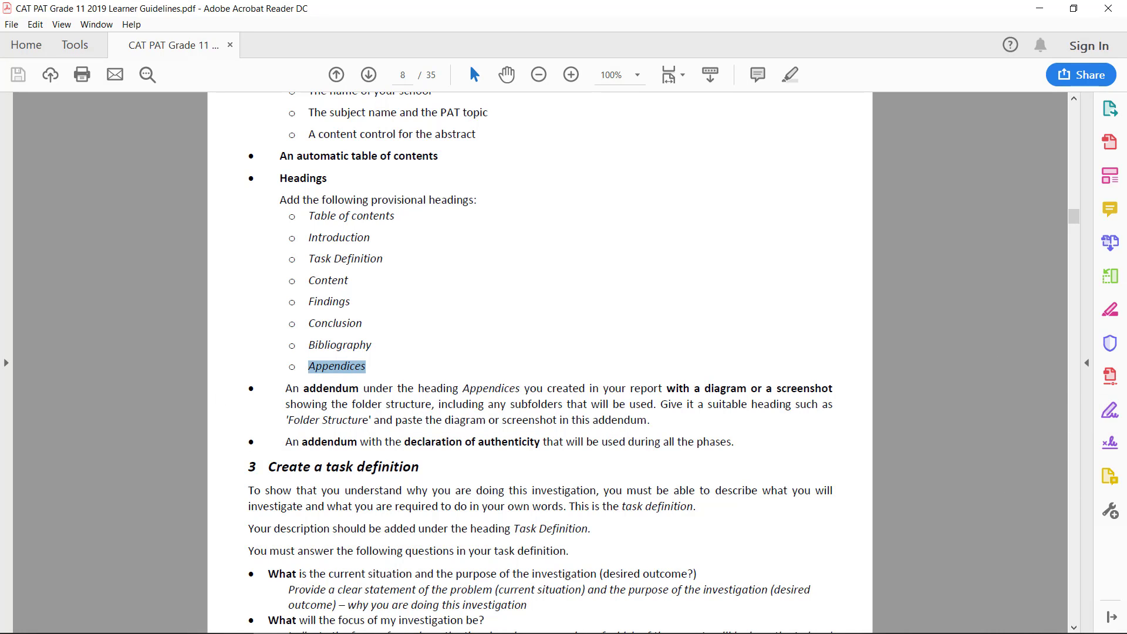
- Under Appendices, type Addendum A: Folder Structure, Addendum B: Question & Sources table, Addendum C: Declaration of Authenticity
{"action": "key", "text": "alt+Tab"}
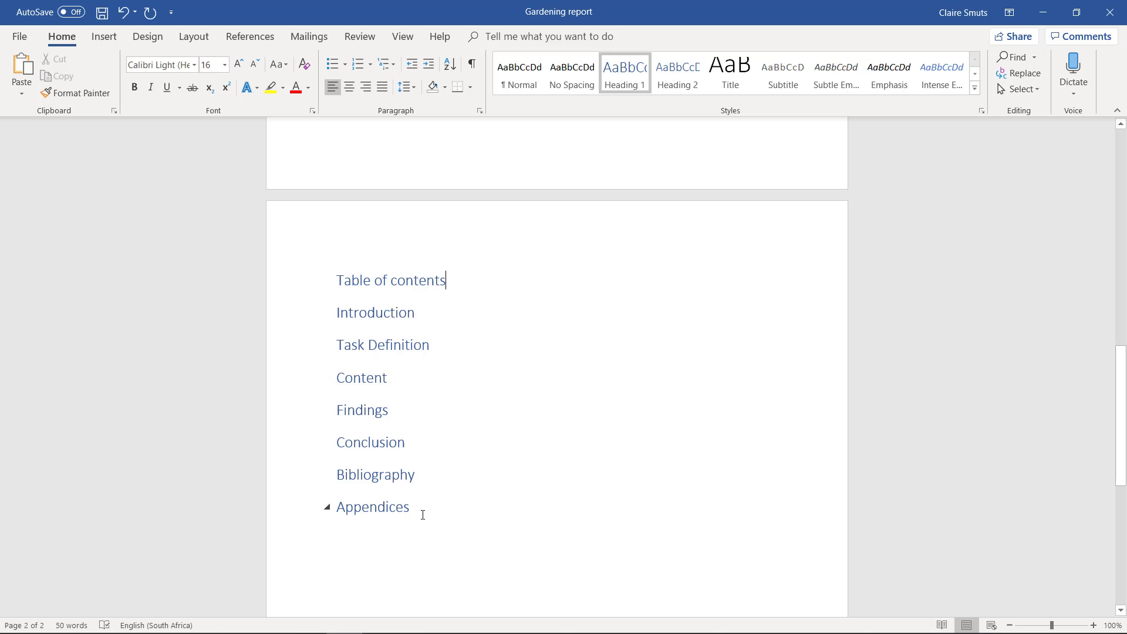
{"action": "left_click", "coordinate": [439, 508]}
{"action": "key", "text": "Return"}
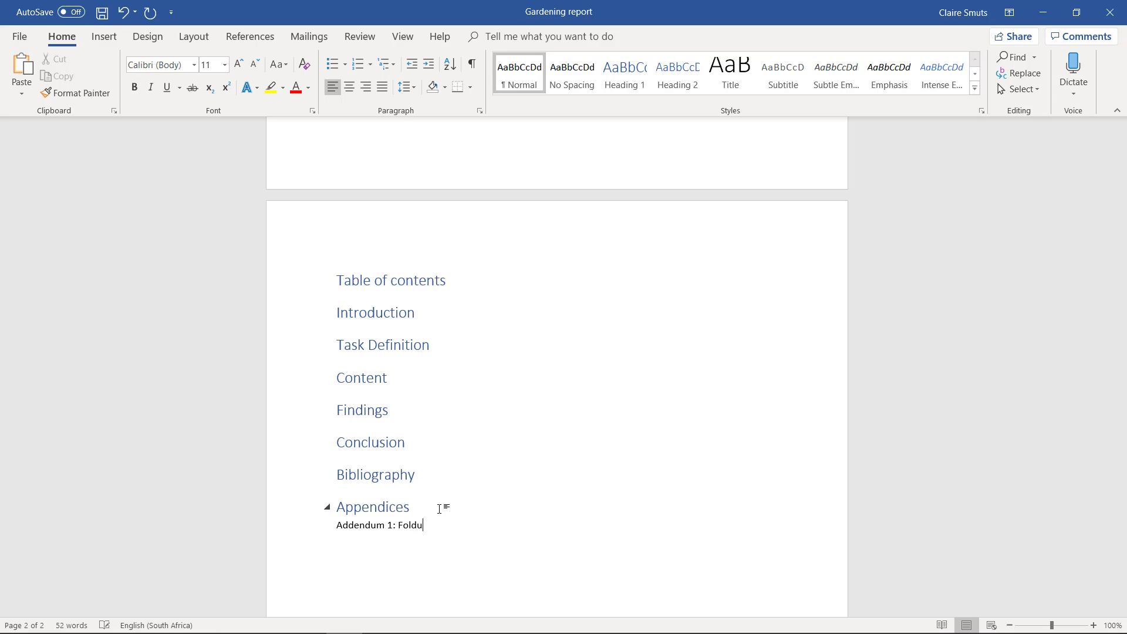
{"action": "type", "text": "Addendum 1: Folder Stru"}
{"action": "type", "text": "dden"}
{"action": "key", "text": "BackSpace"}
{"action": "type", "text": "A"}
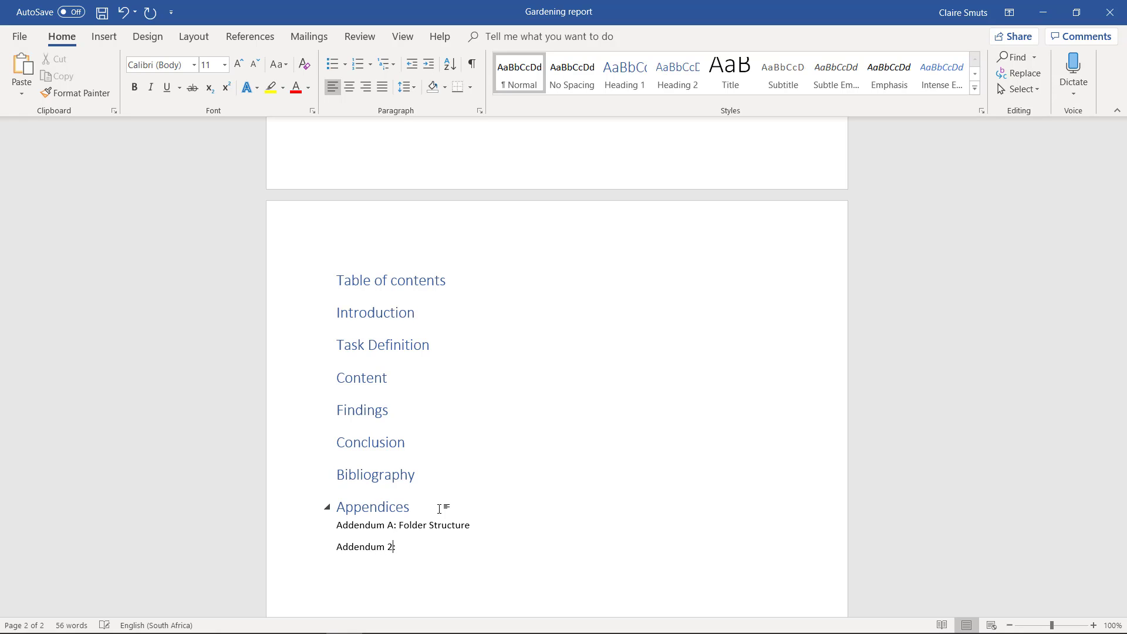
{"action": "key", "text": "BackSpace"}
{"action": "type", "text": "DDENDUM C: Declaration of Authend"}
{"action": "key", "text": "BackSpace"}
{"action": "type", "text": "ticity"}
{"action": "key", "text": "Up"}
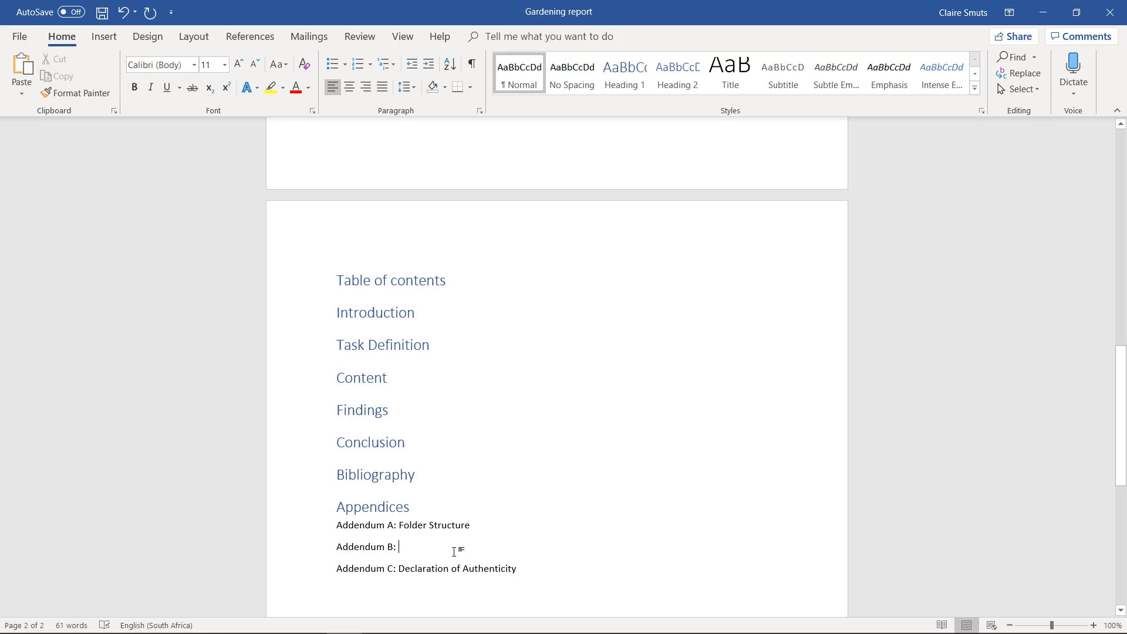
{"action": "type", "text": "Question &"}
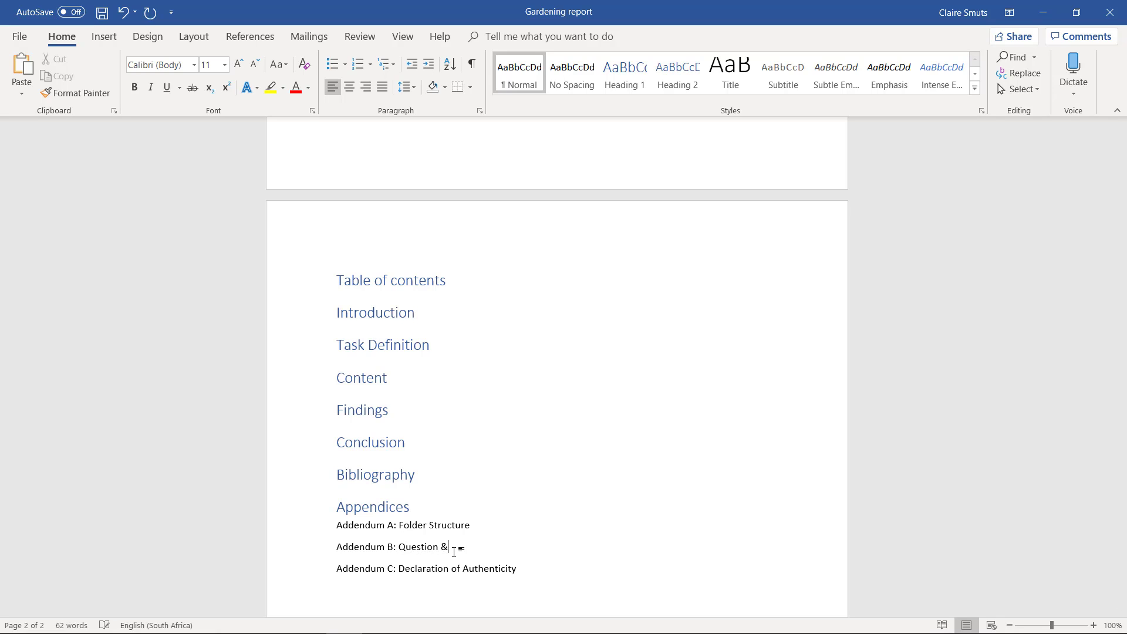
{"action": "type", "text": " Sources table"}
- Apply Heading 2 to the three addendum lines
{"action": "scroll", "coordinate": [288, 498], "scroll_direction": "down", "scroll_amount": 1}
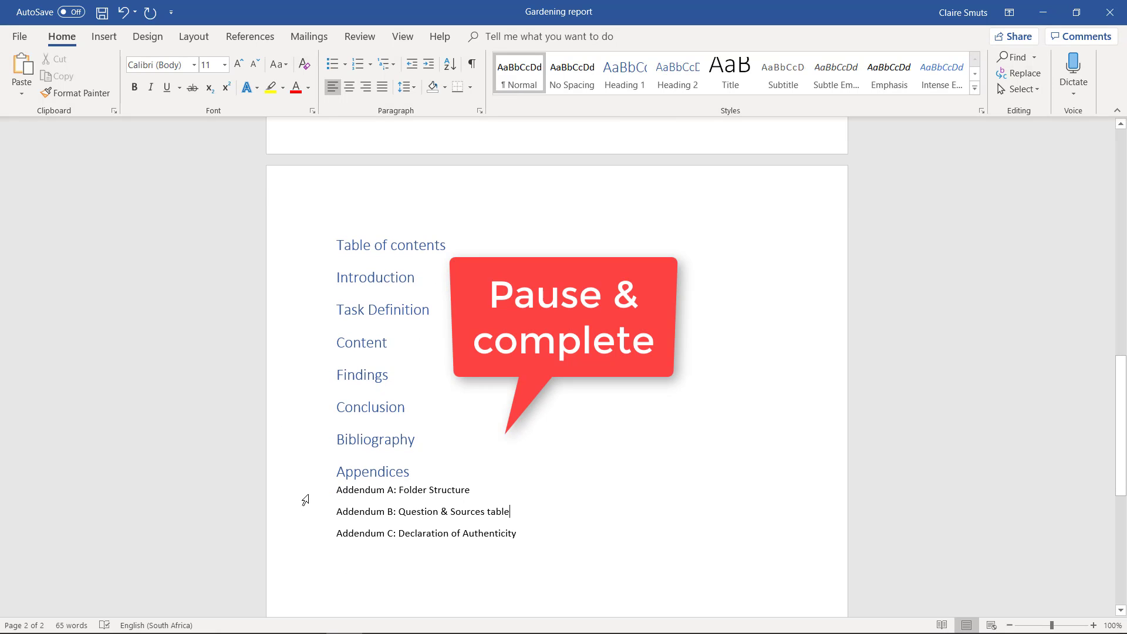
{"action": "left_click_drag", "start_coordinate": [302, 490], "coordinate": [301, 540]}
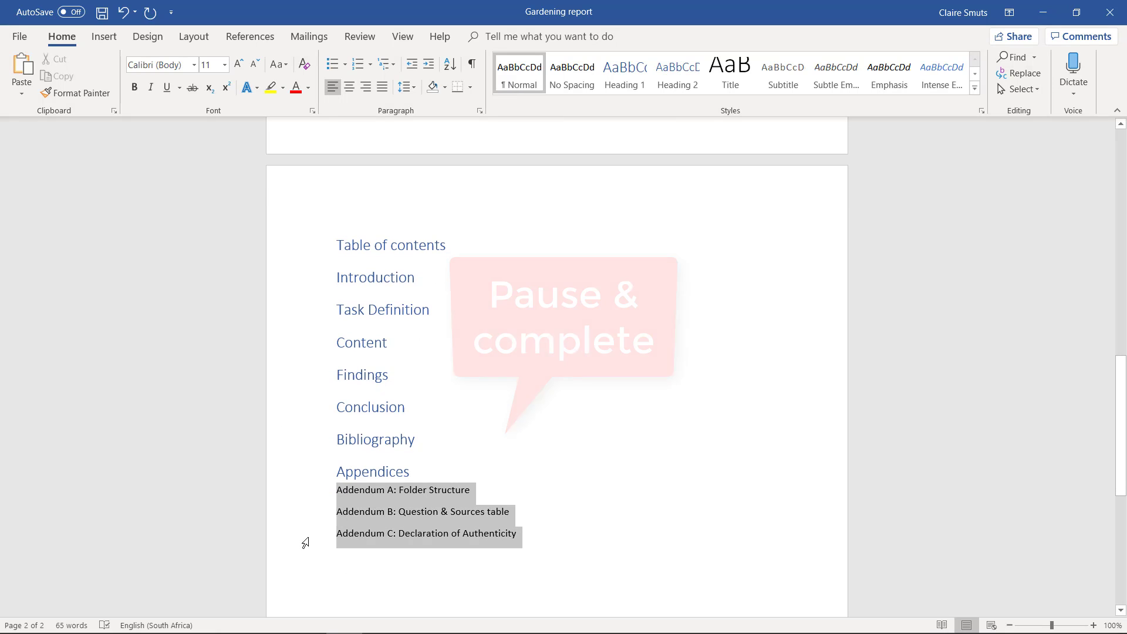
{"action": "left_click", "coordinate": [681, 72]}
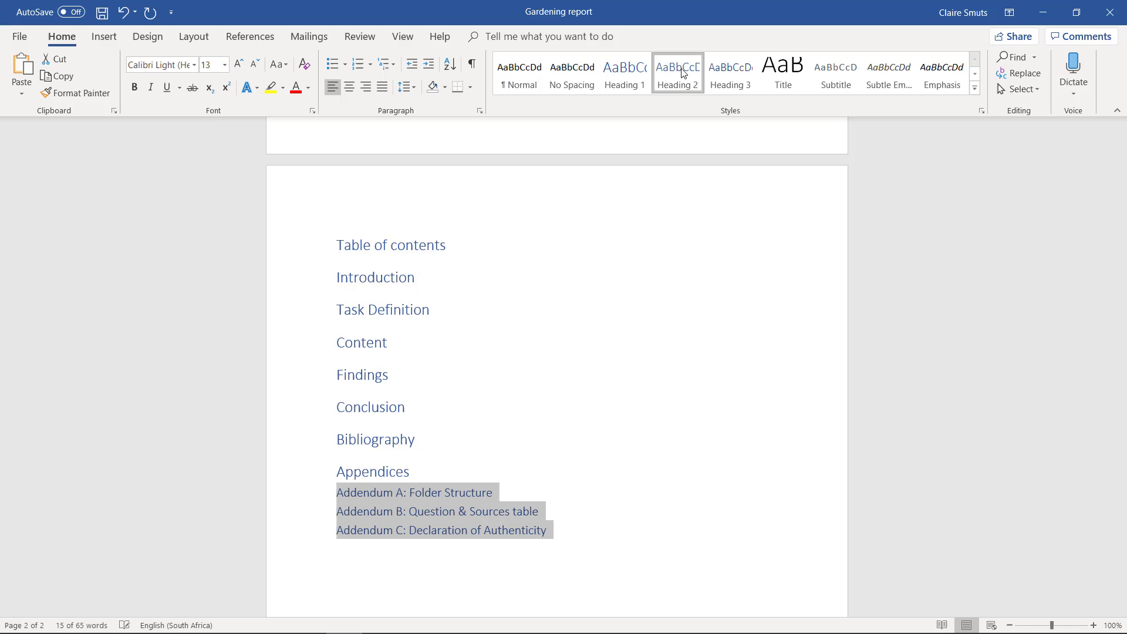
{"action": "left_click", "coordinate": [636, 515]}
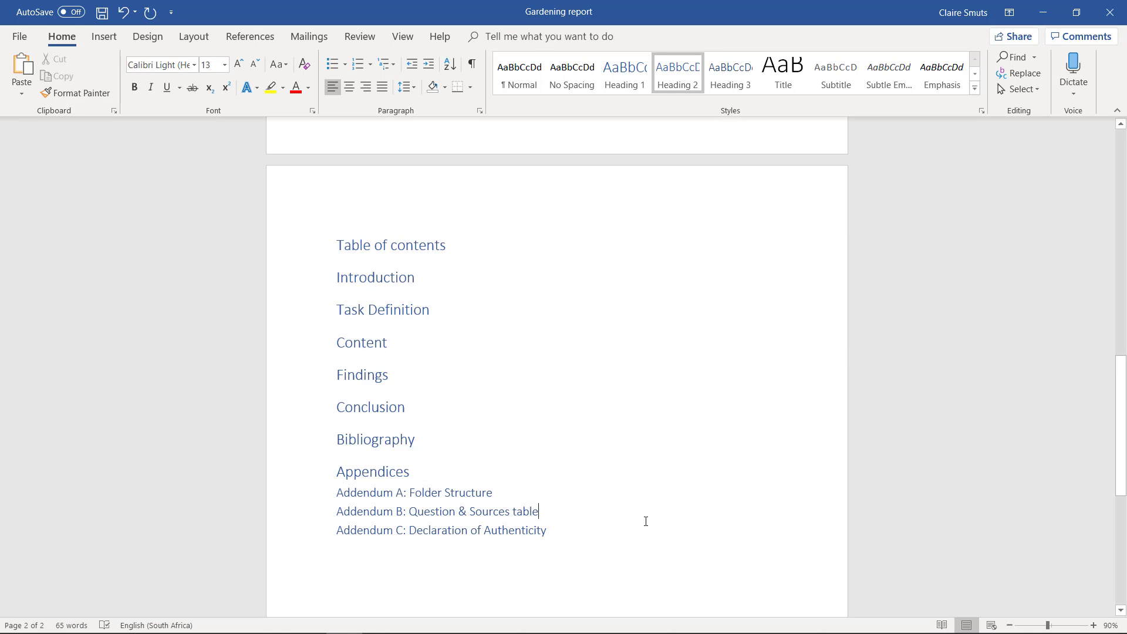
{"action": "scroll", "coordinate": [645, 521], "scroll_direction": "down", "scroll_amount": 3}
- Switch to the Multiple Pages view to show both pages side by side
{"action": "scroll", "coordinate": [645, 521], "scroll_direction": "up", "scroll_amount": 1}
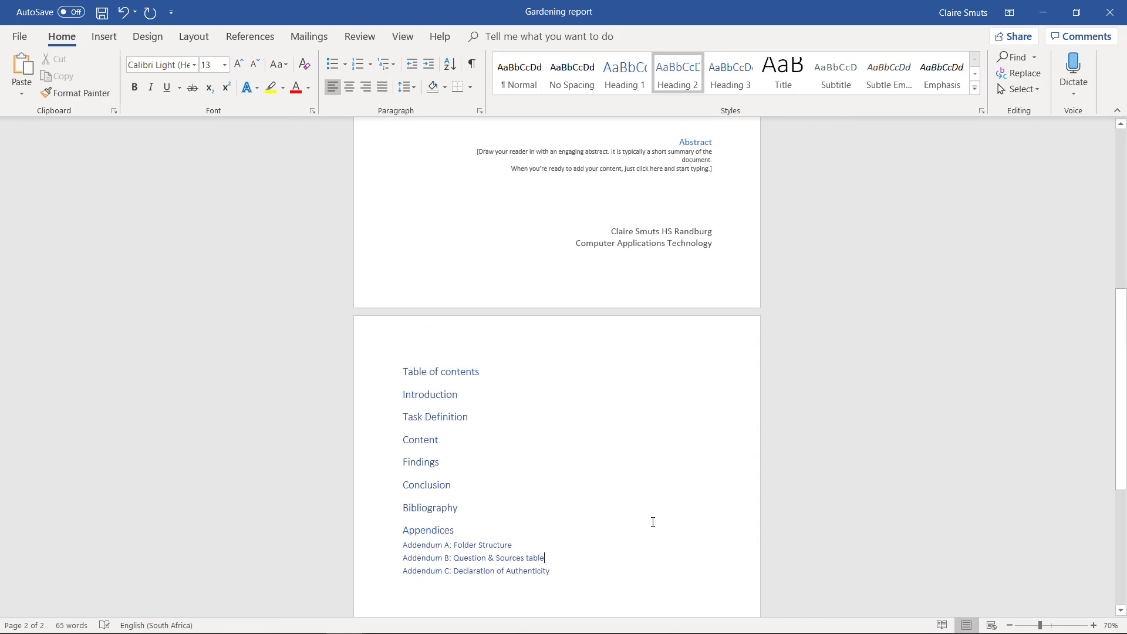
{"action": "left_click", "coordinate": [403, 37]}
{"action": "left_click", "coordinate": [475, 73]}
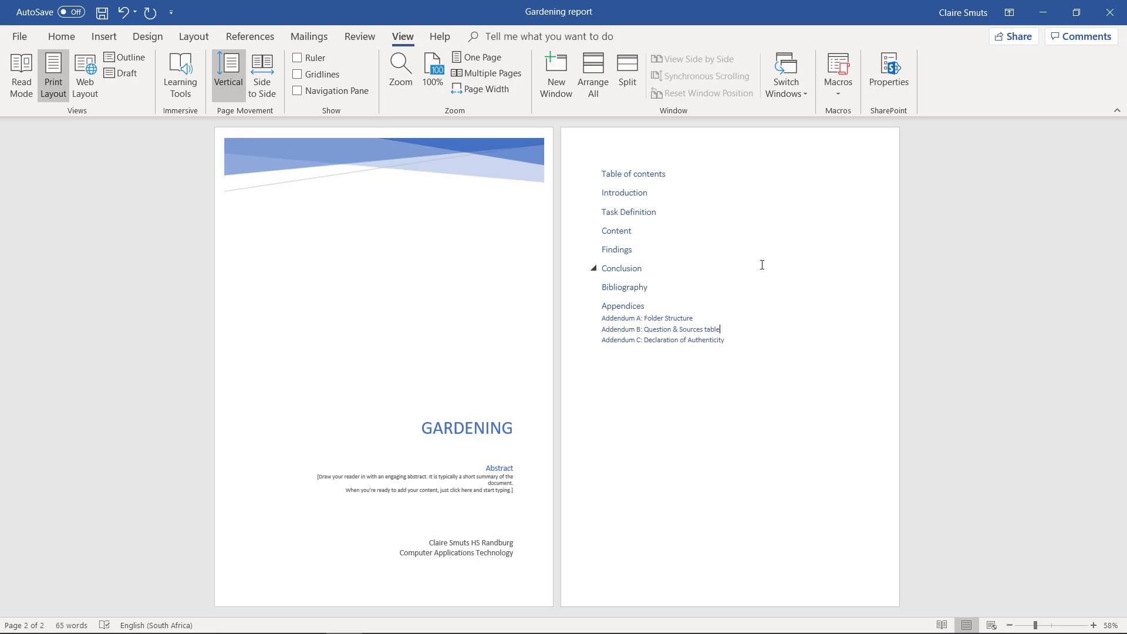
- Apply the Quotable document theme to the report
{"action": "left_click", "coordinate": [147, 36]}
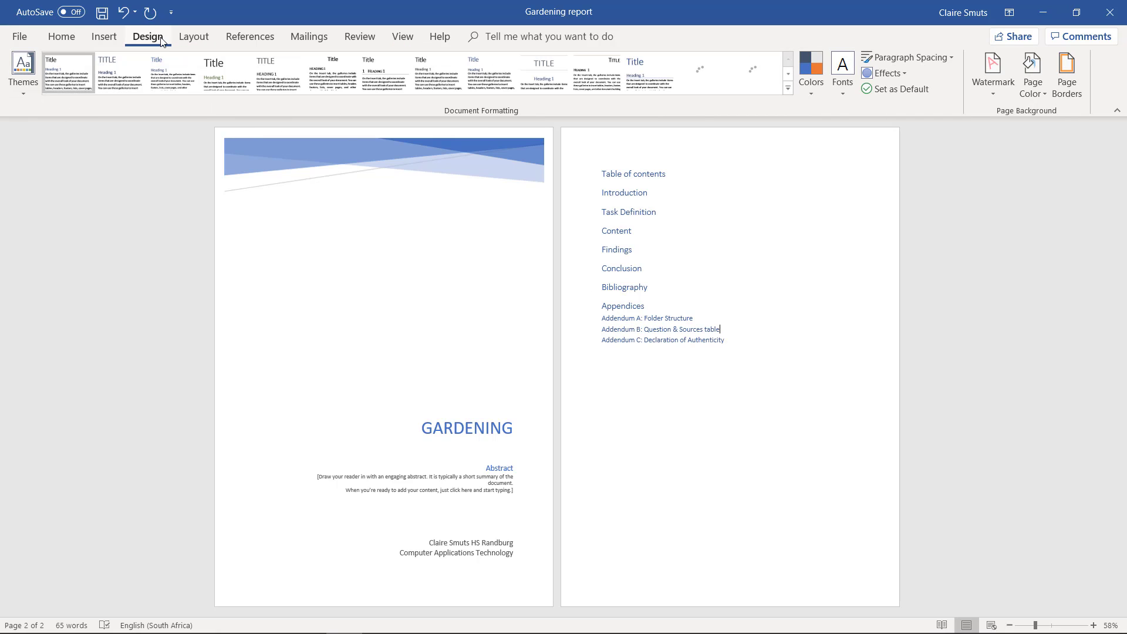
{"action": "left_click", "coordinate": [27, 80]}
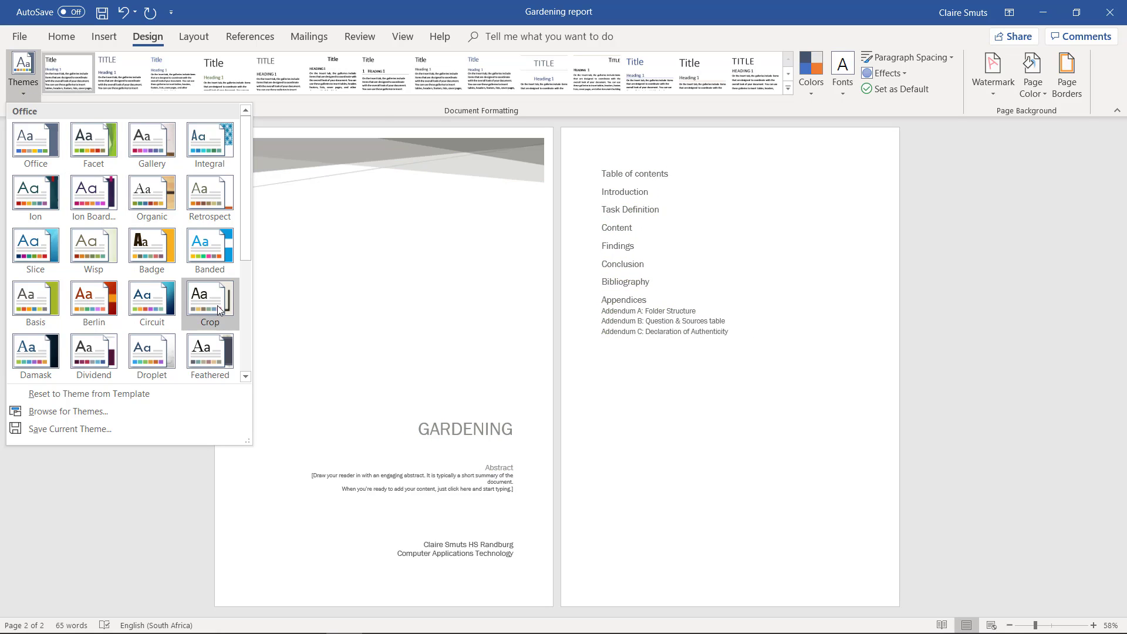
{"action": "scroll", "coordinate": [148, 352], "scroll_direction": "down", "scroll_amount": 4}
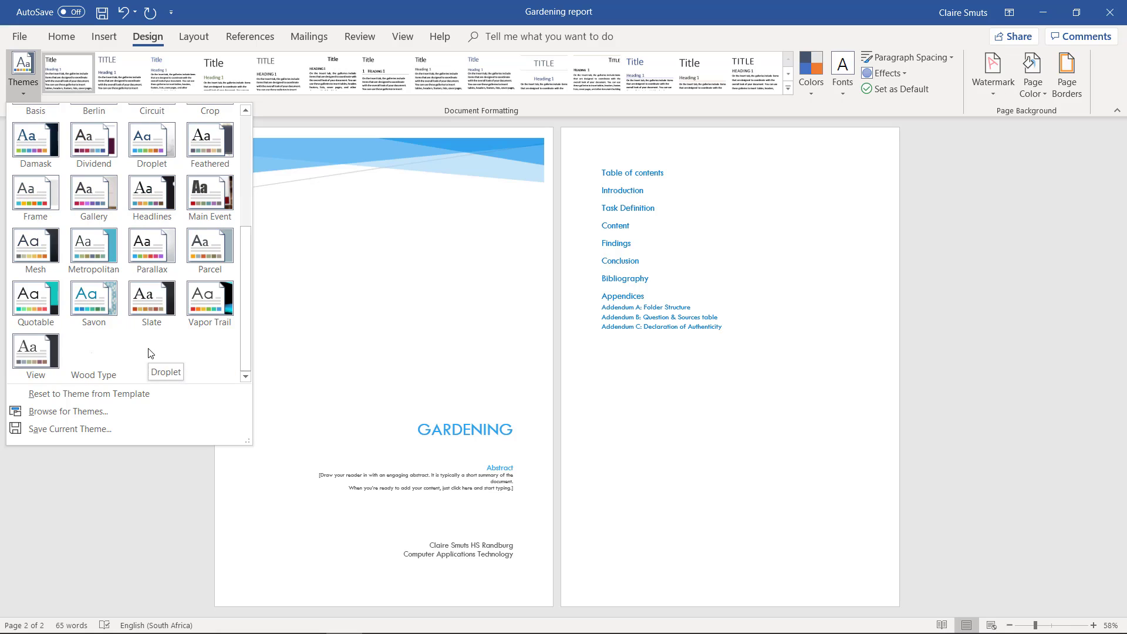
{"action": "left_click", "coordinate": [54, 297]}
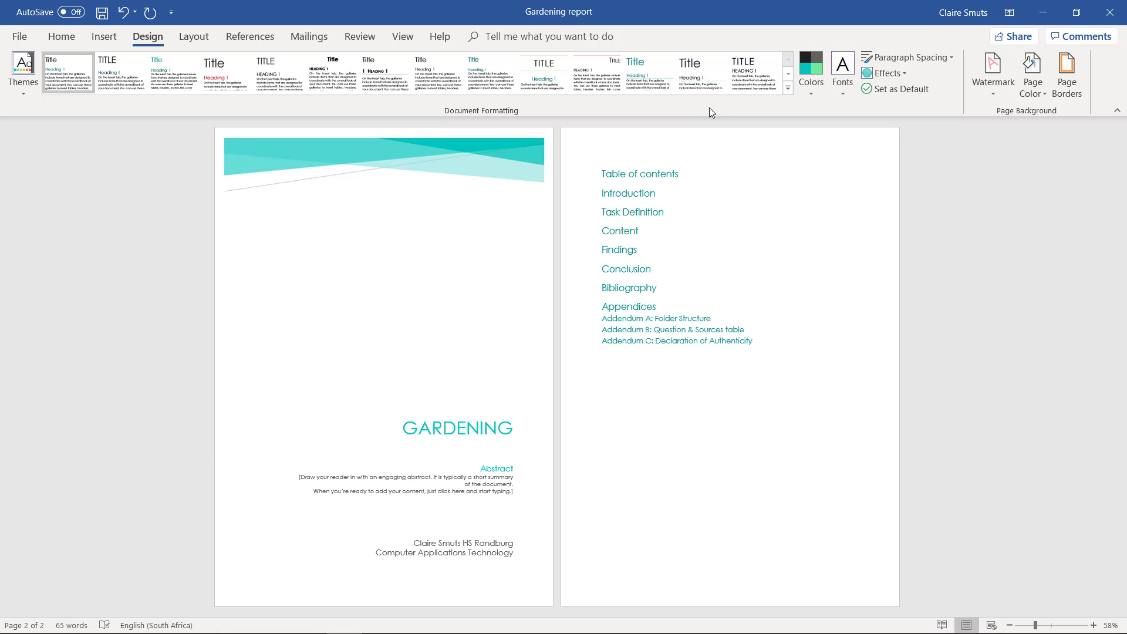
- Apply the Lines (Simple) style set from the Document Formatting gallery
{"action": "left_click", "coordinate": [810, 86]}
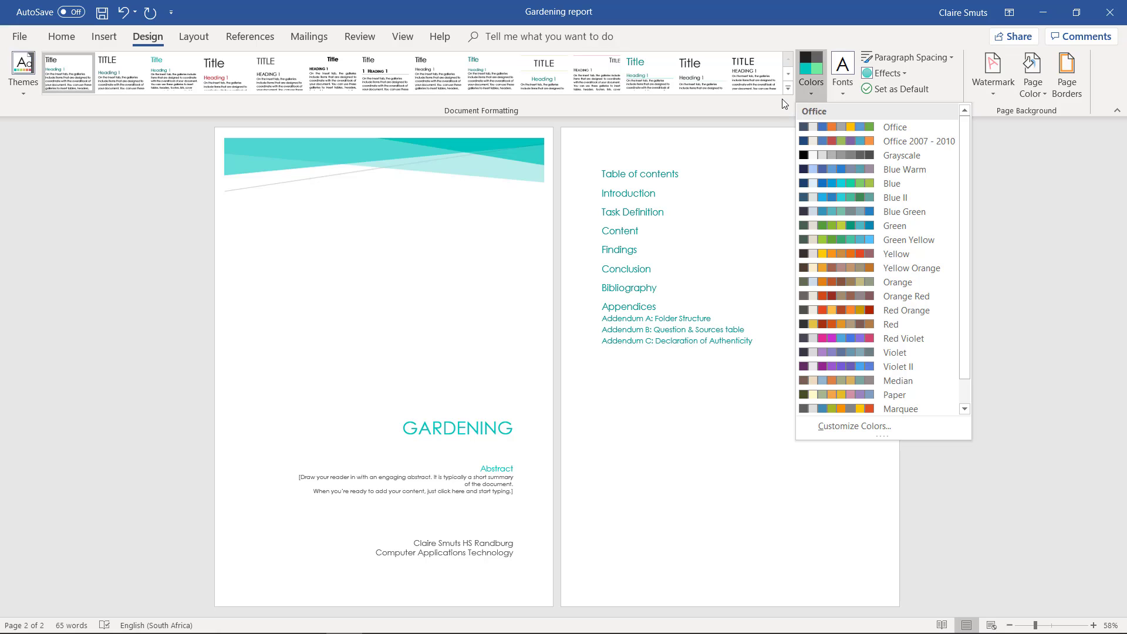
{"action": "left_click", "coordinate": [788, 89]}
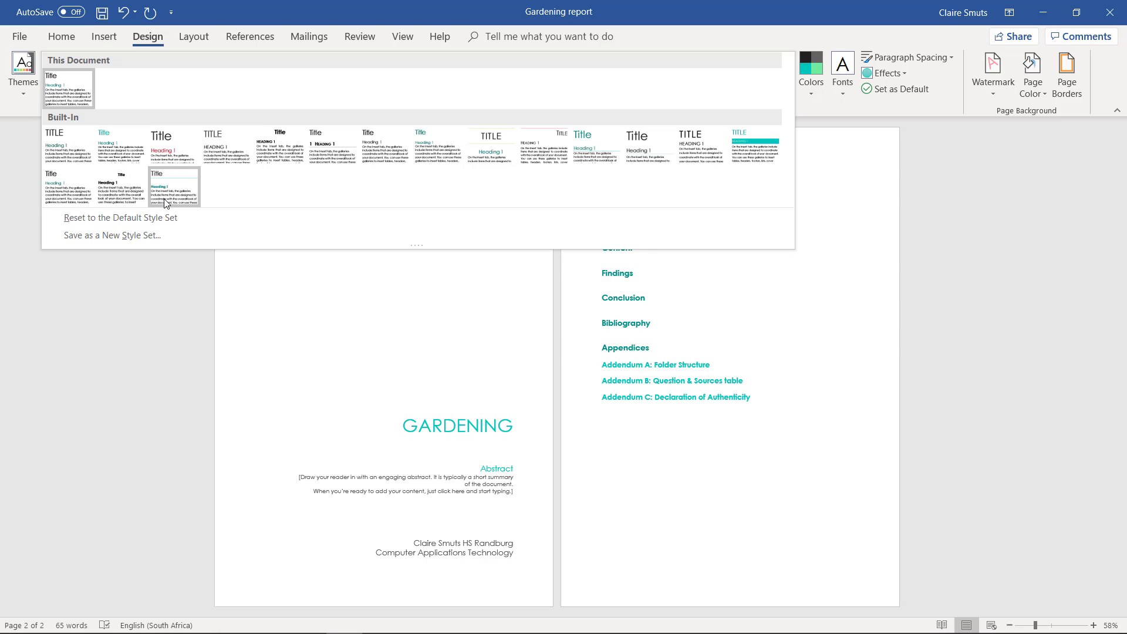
{"action": "left_click", "coordinate": [165, 203]}
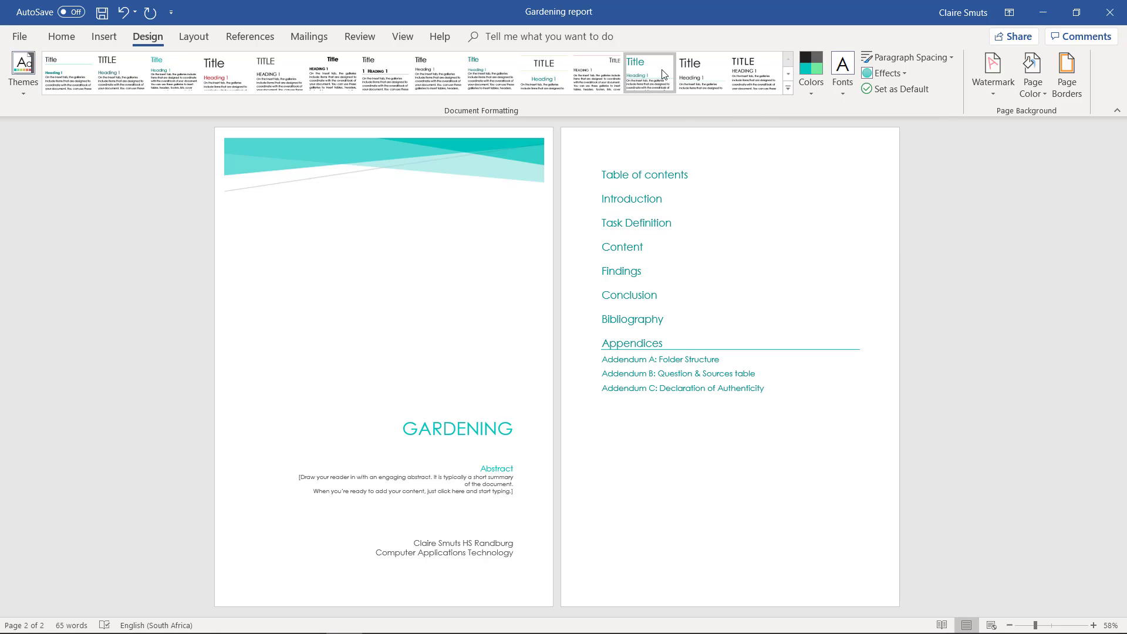
{"action": "left_click", "coordinate": [649, 72]}
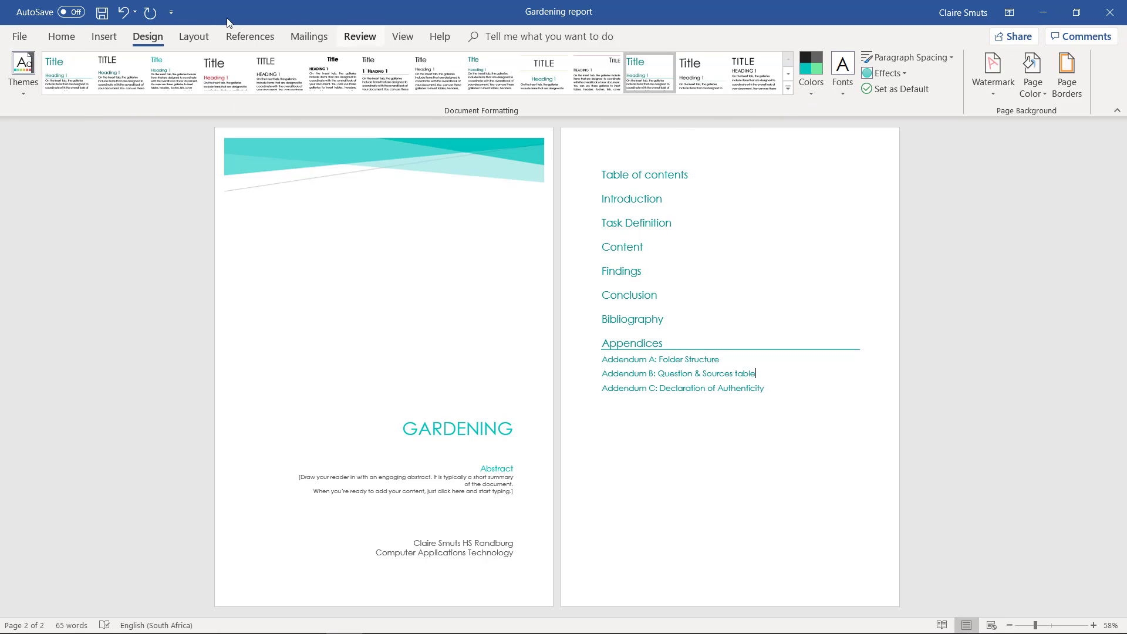
- Check the styles on the Introduction, Content and Addendum A headings
{"action": "left_click", "coordinate": [61, 36]}
{"action": "left_click", "coordinate": [648, 198]}
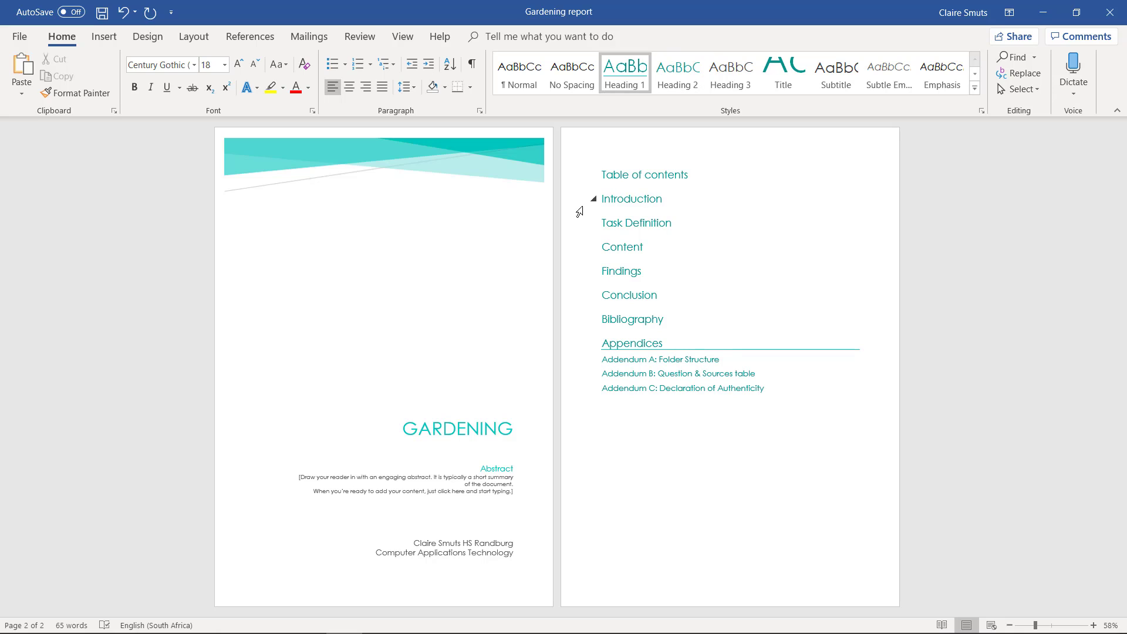
{"action": "left_click", "coordinate": [578, 203]}
{"action": "left_click", "coordinate": [712, 237]}
{"action": "left_click", "coordinate": [910, 359]}
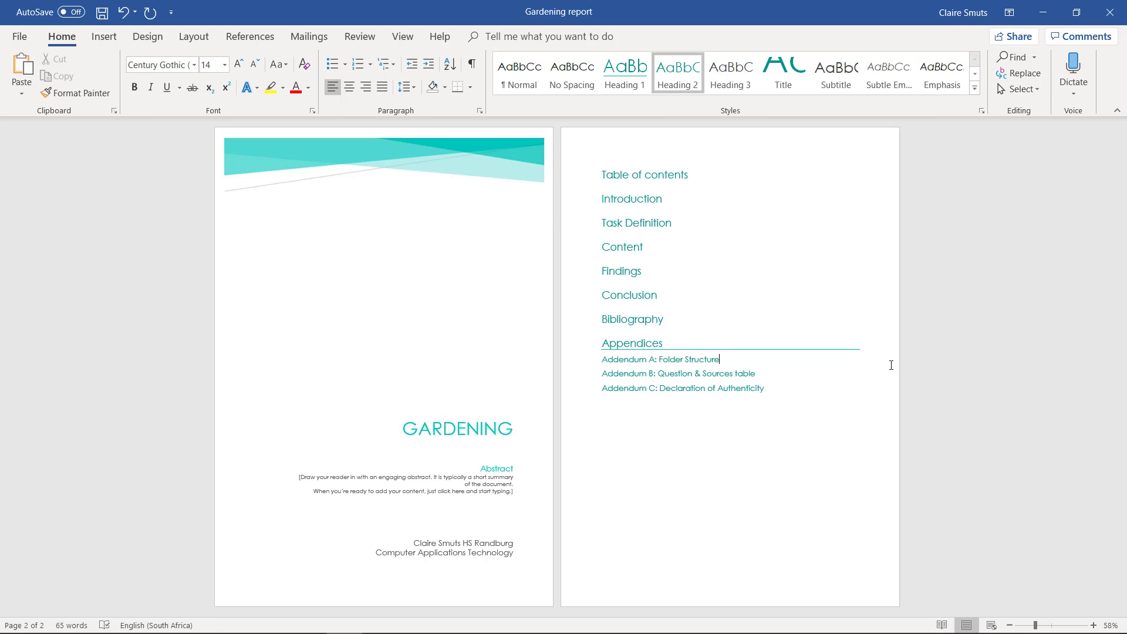